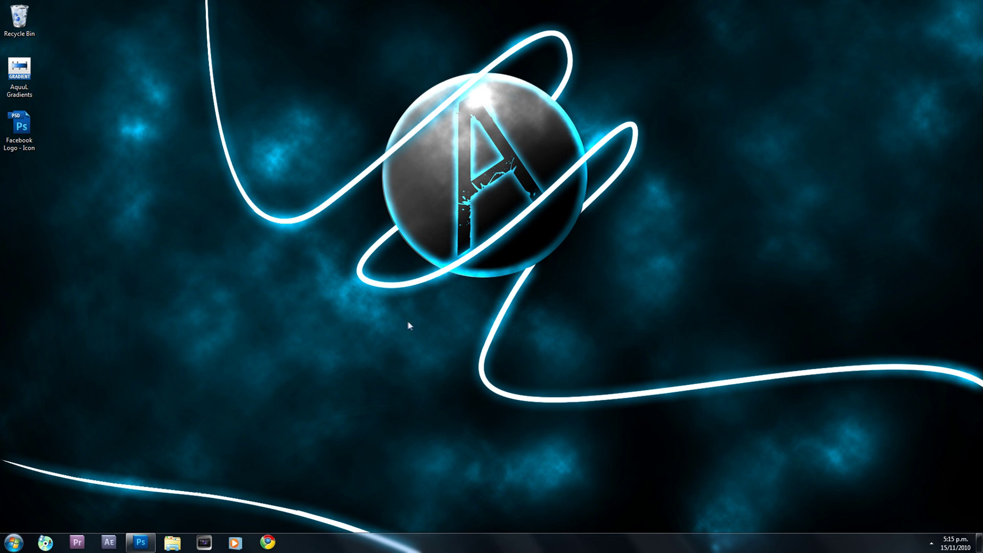
Step: Restore the Photoshop window showing the finished Facebook Logo - Icon.psd document
click(140, 542)
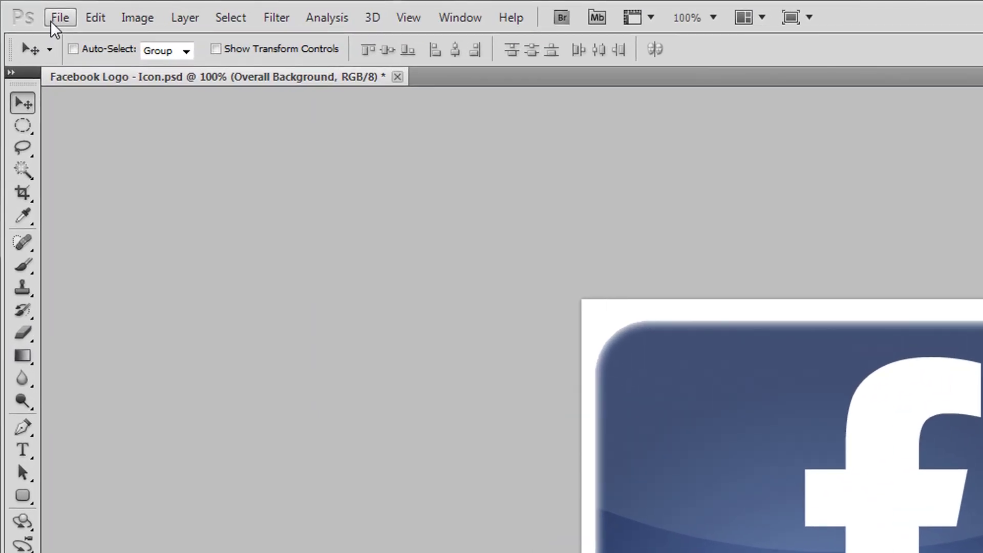
click(41, 12)
Step: Create a new 500 by 500 px document with a Transparent background
click(98, 25)
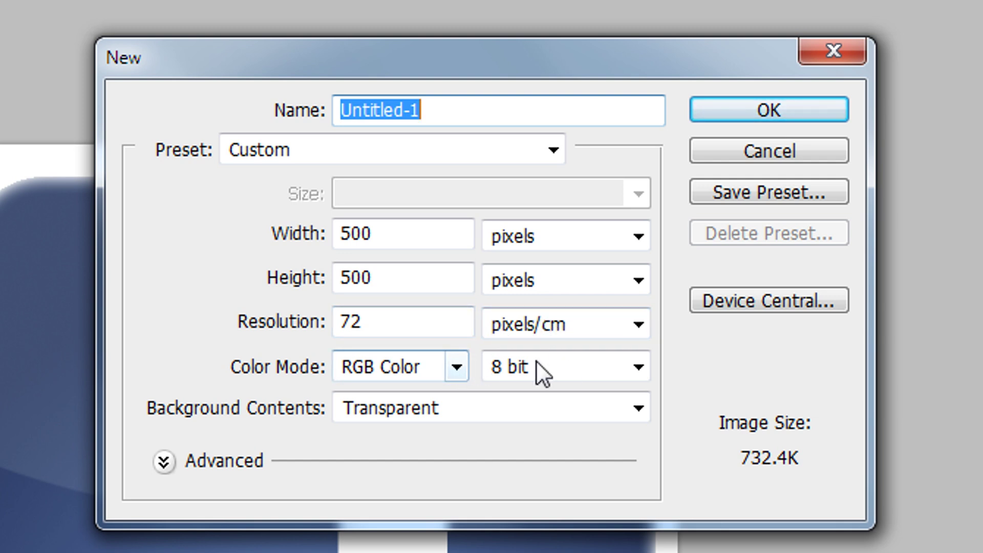
click(486, 414)
click(474, 479)
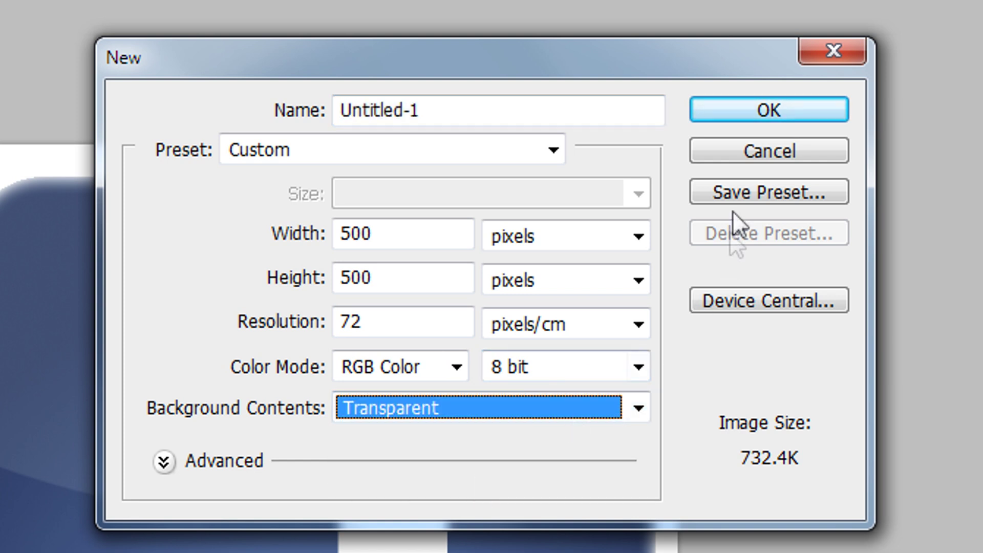
click(755, 117)
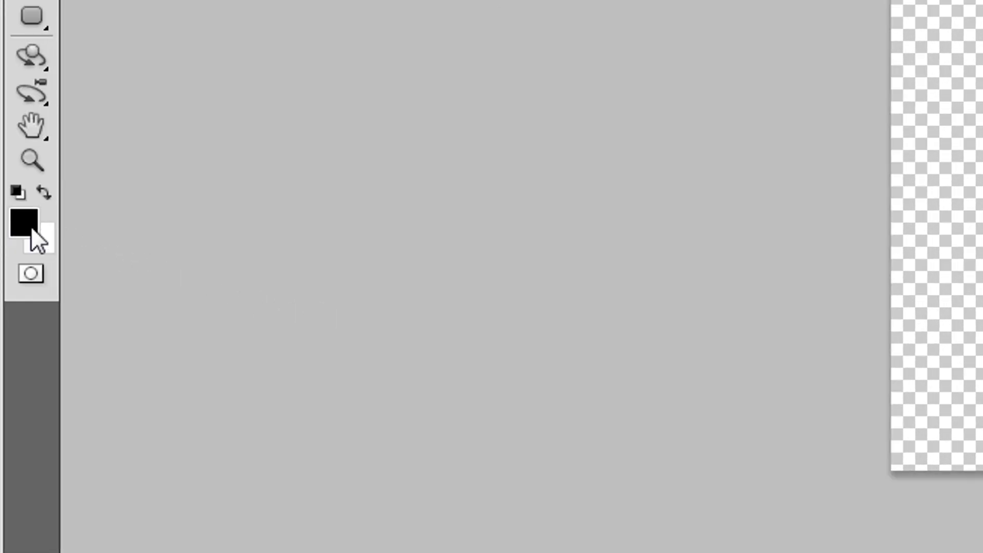
Step: Set the foreground colour to white and fill Layer 1 with it
click(32, 229)
drag(109, 279, 12, 41)
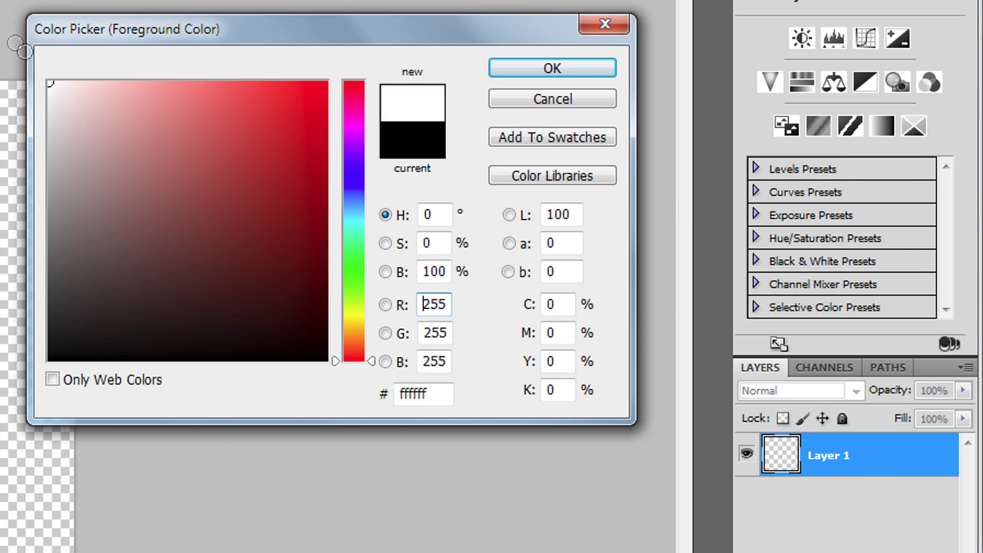
click(574, 73)
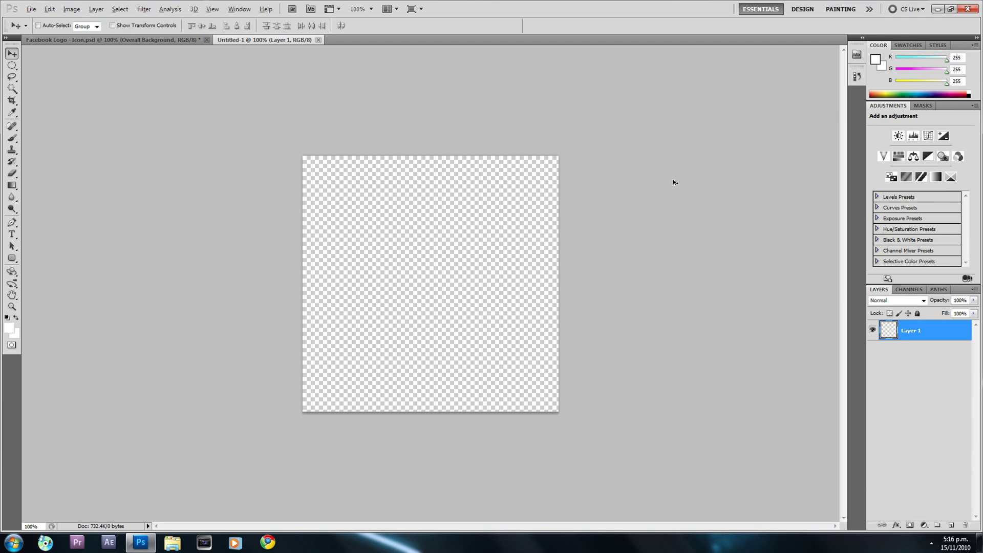
key(alt+BackSpace)
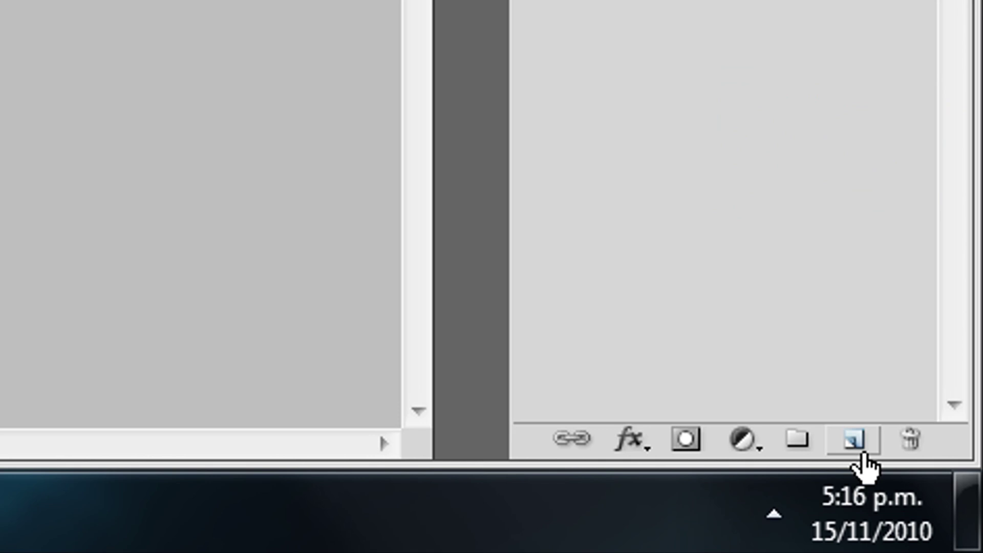
Step: Add a new layer and draw a 60 px-radius rounded rectangle nearly filling the canvas
click(862, 454)
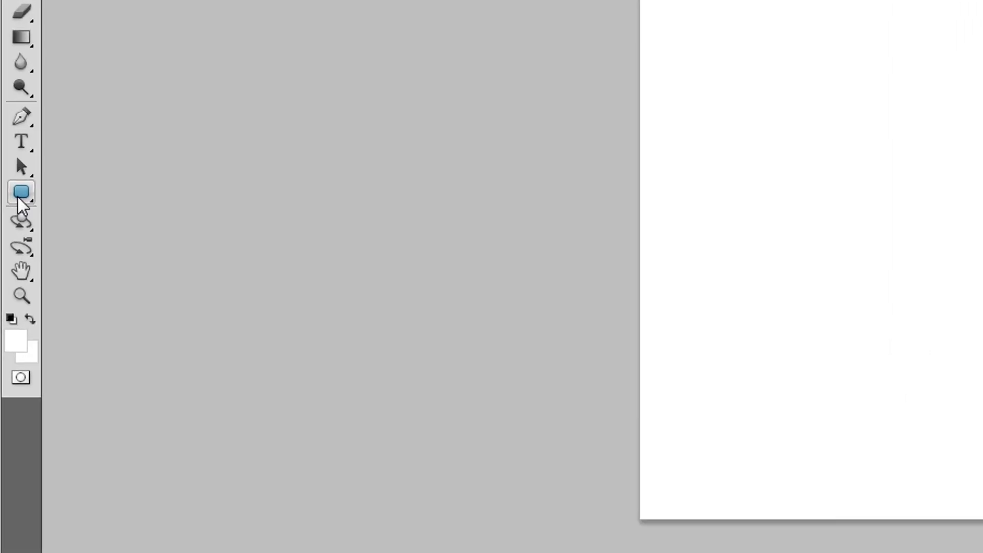
right_click(12, 258)
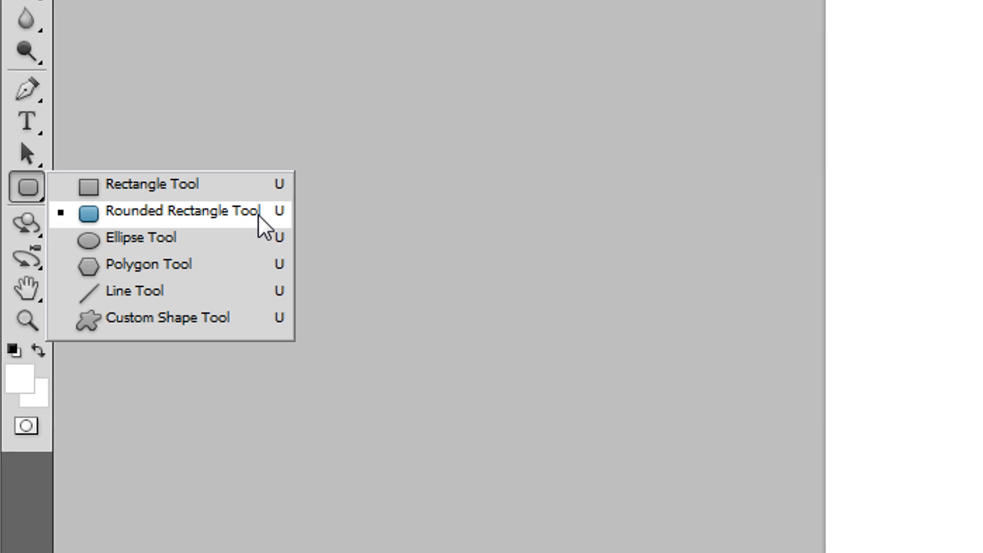
click(259, 185)
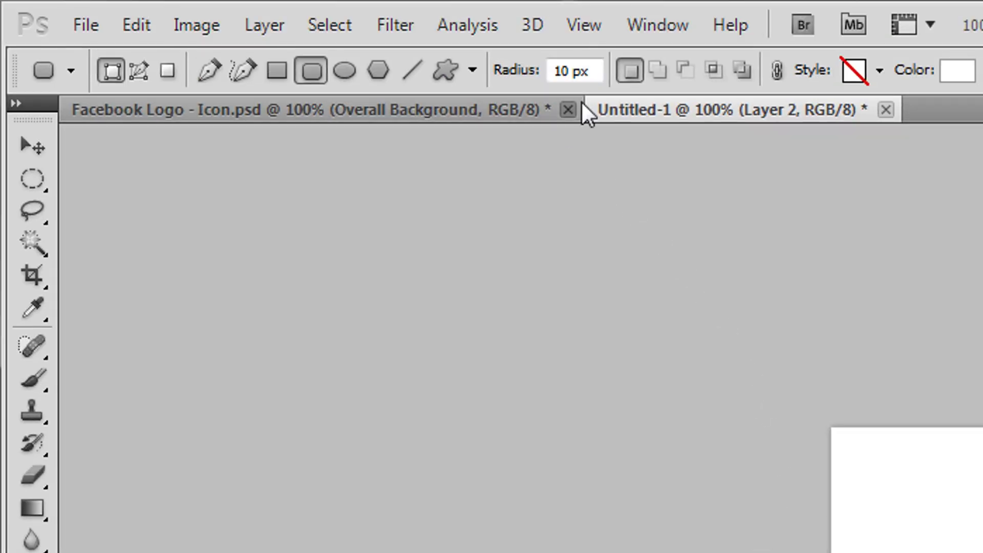
click(595, 76)
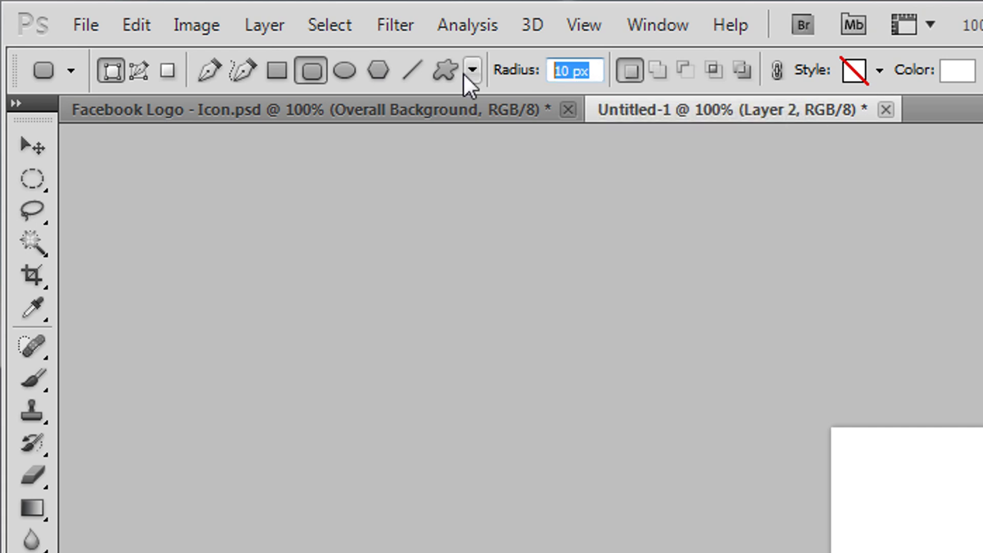
text(60 p)
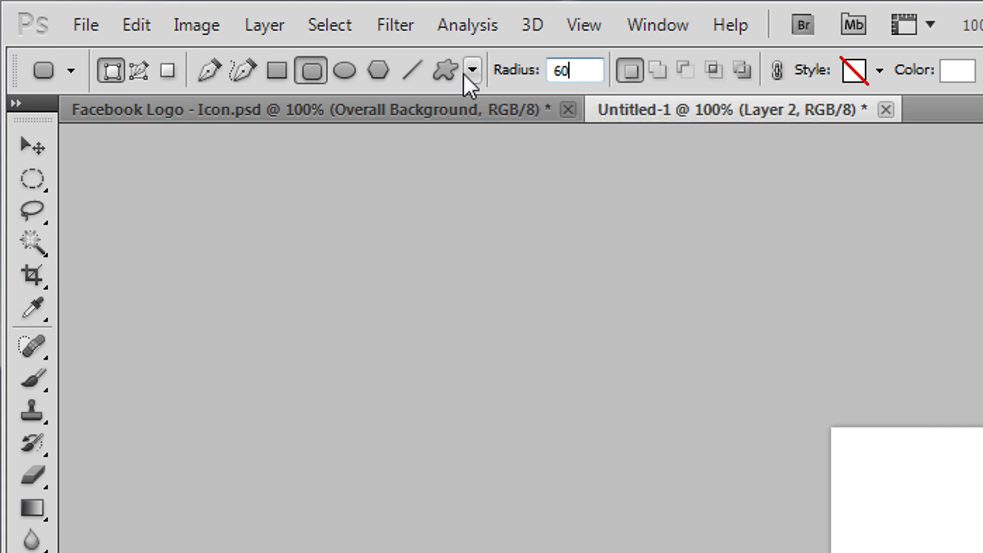
text(x)
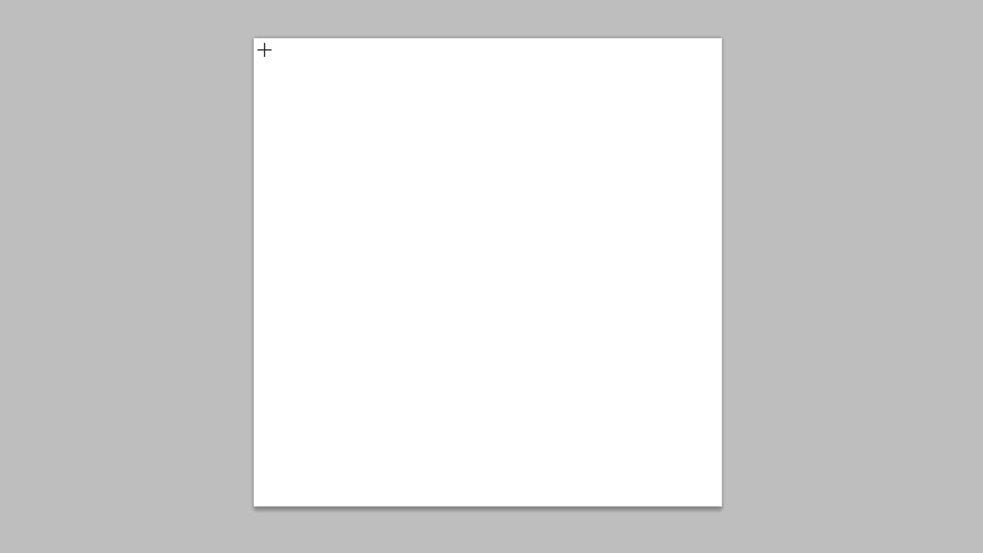
drag(266, 49, 709, 508)
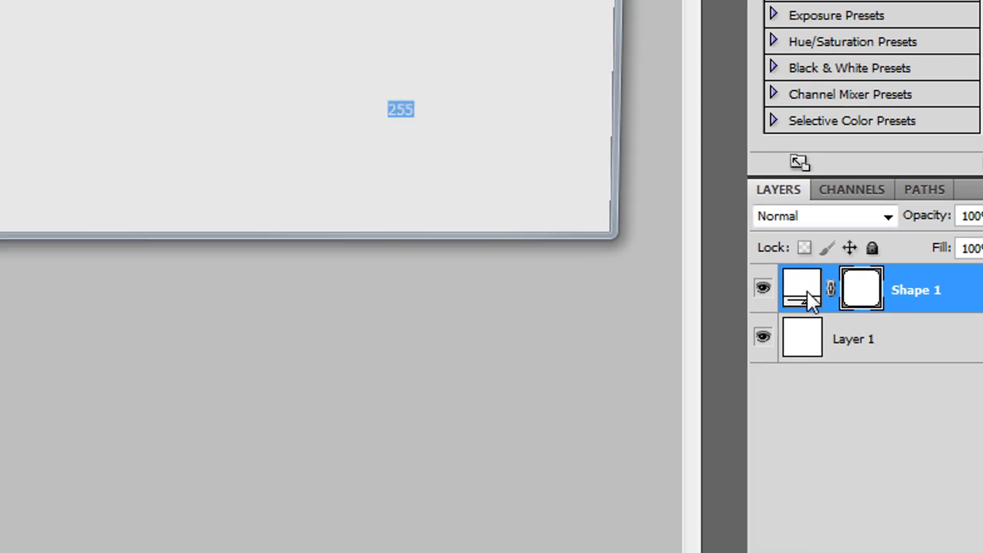
Step: Set Shape 1's fill colour to black (000000) and rasterize the layer
double_click(755, 250)
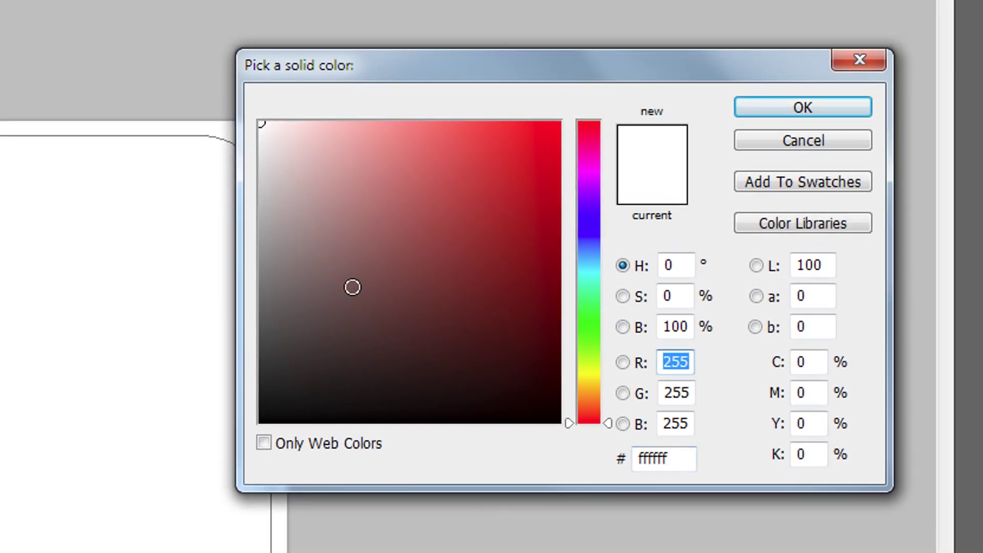
drag(352, 286, 99, 506)
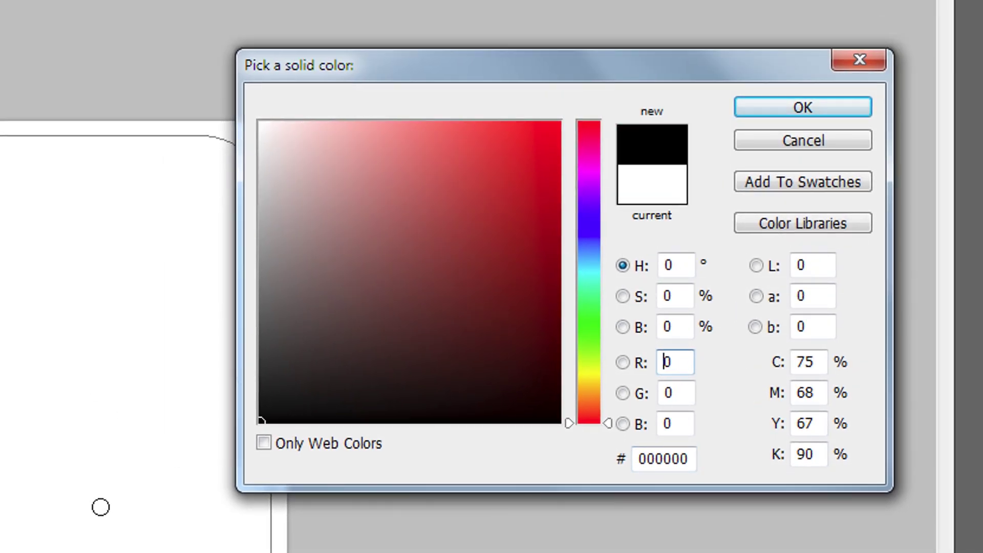
click(824, 111)
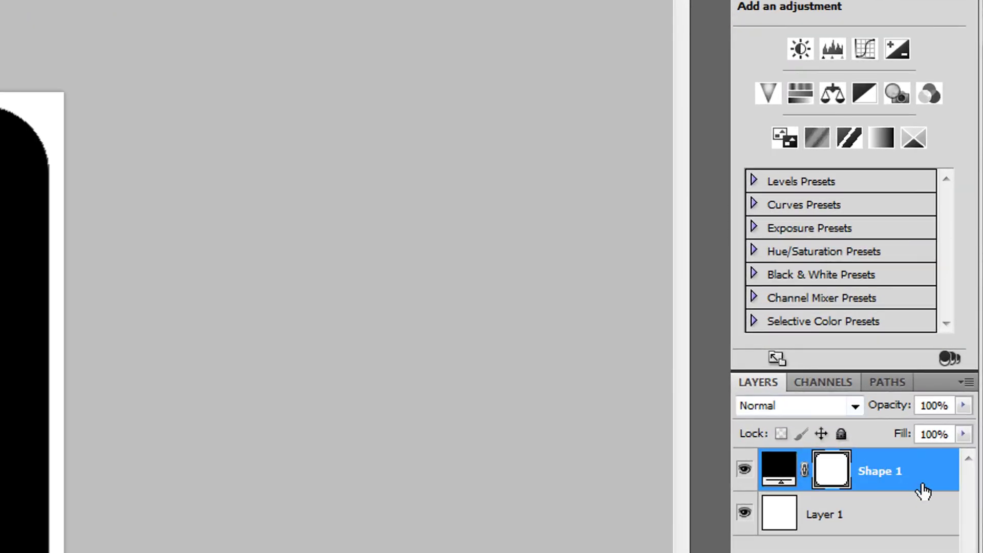
right_click(955, 333)
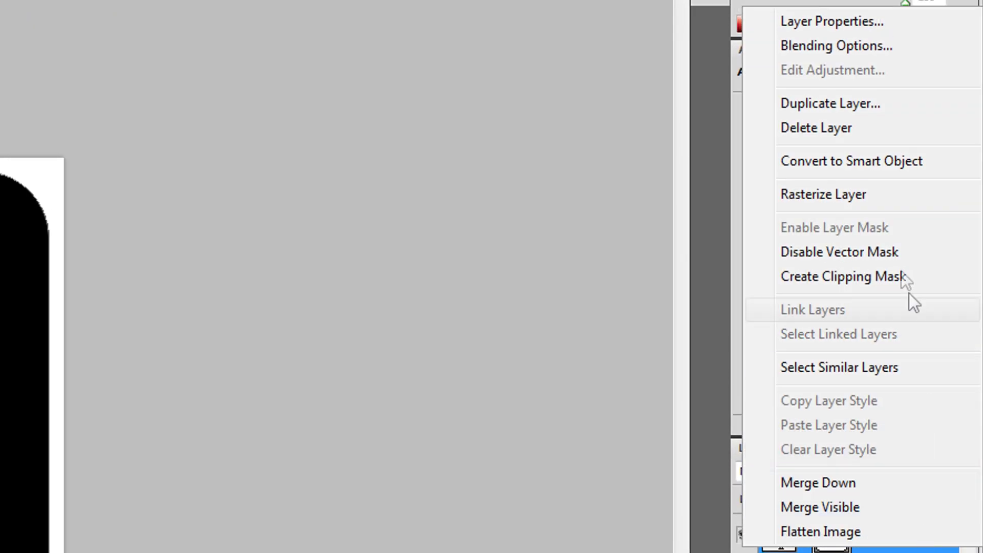
click(905, 197)
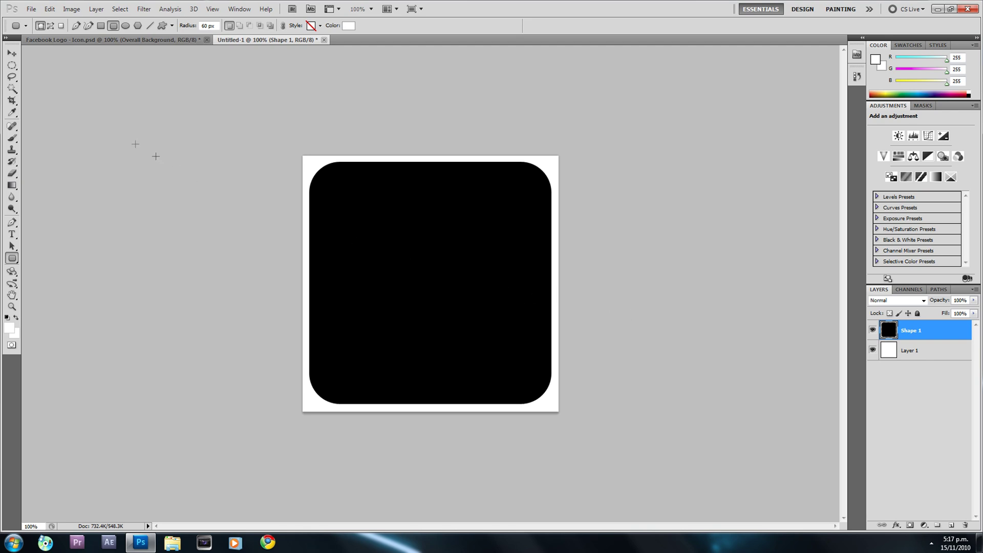
Step: Select the black rounded square with the Magic Wand Tool
click(12, 89)
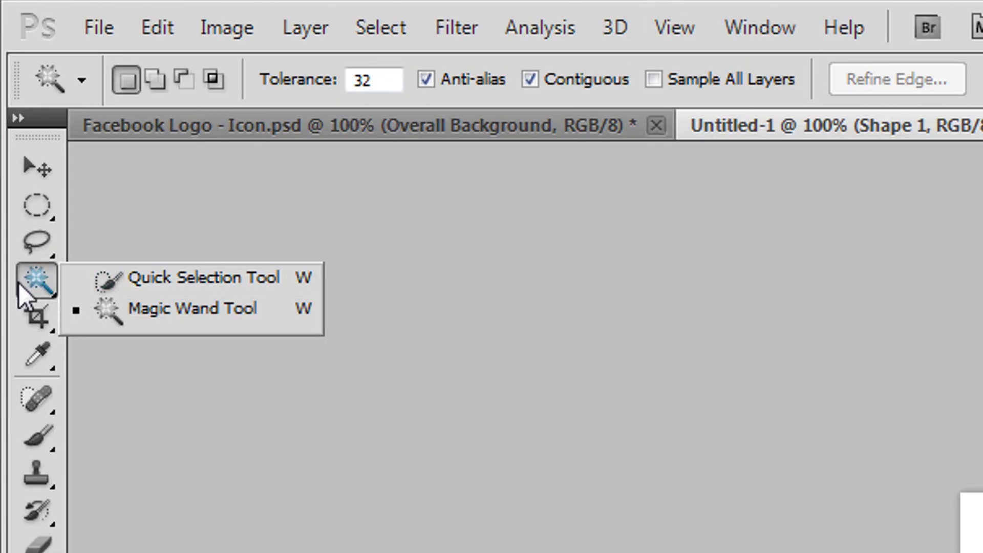
click(248, 313)
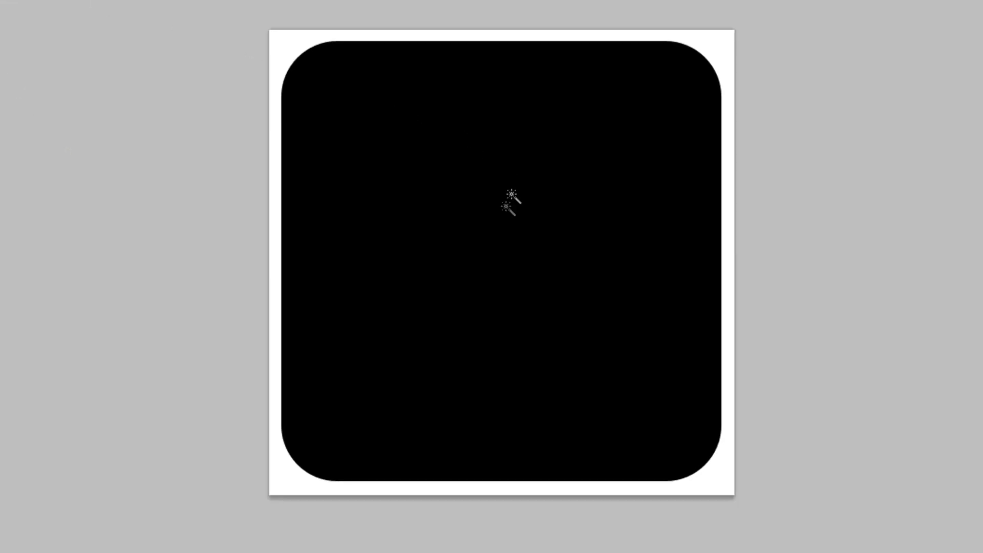
click(500, 271)
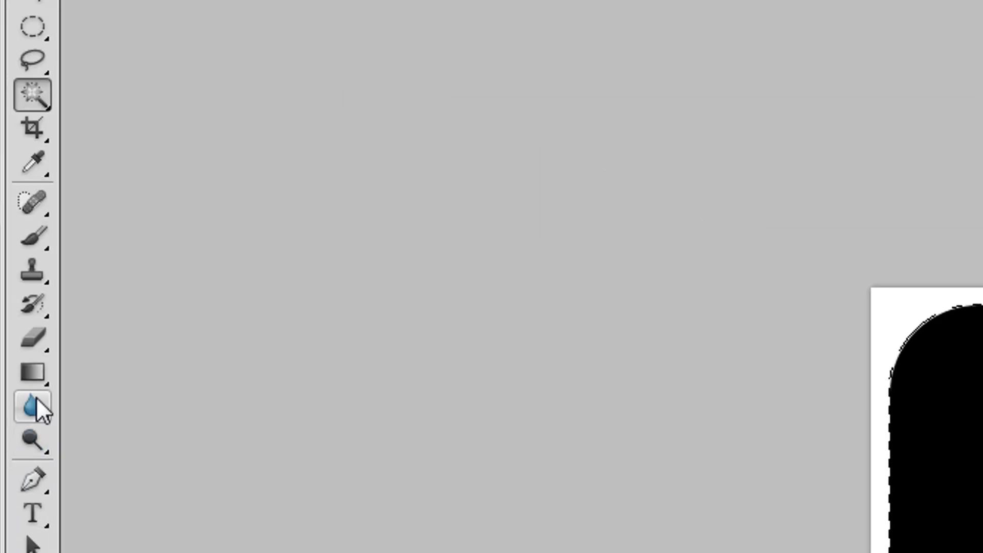
Step: Pick the dark-blue Facebook gradient preset and sweep it upward from the square's bottom
click(39, 373)
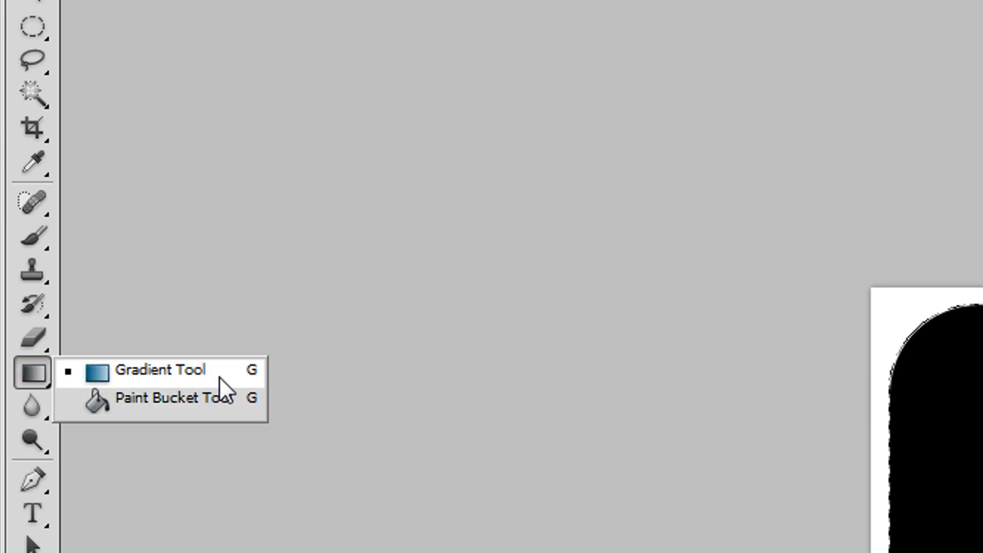
click(219, 376)
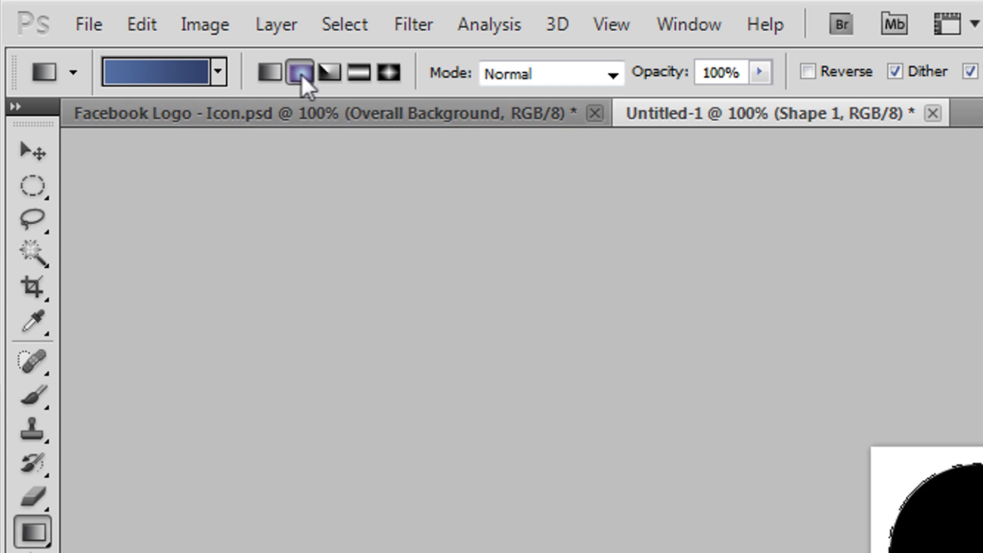
click(217, 73)
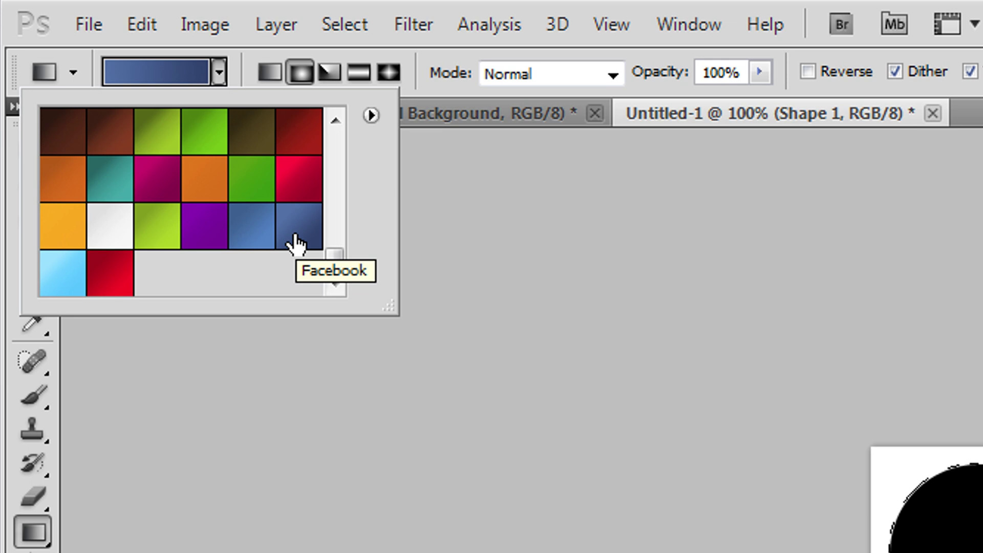
drag(331, 257, 368, 143)
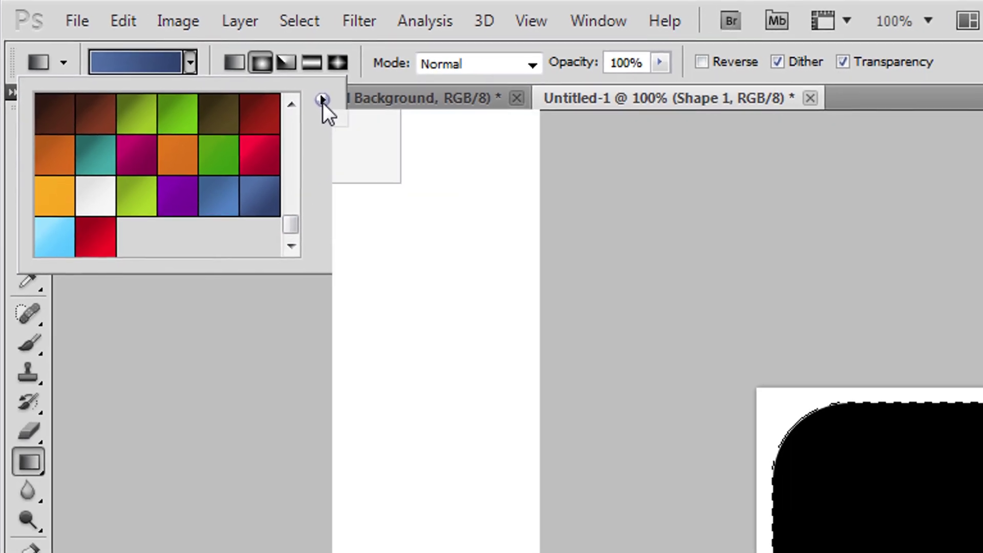
click(371, 115)
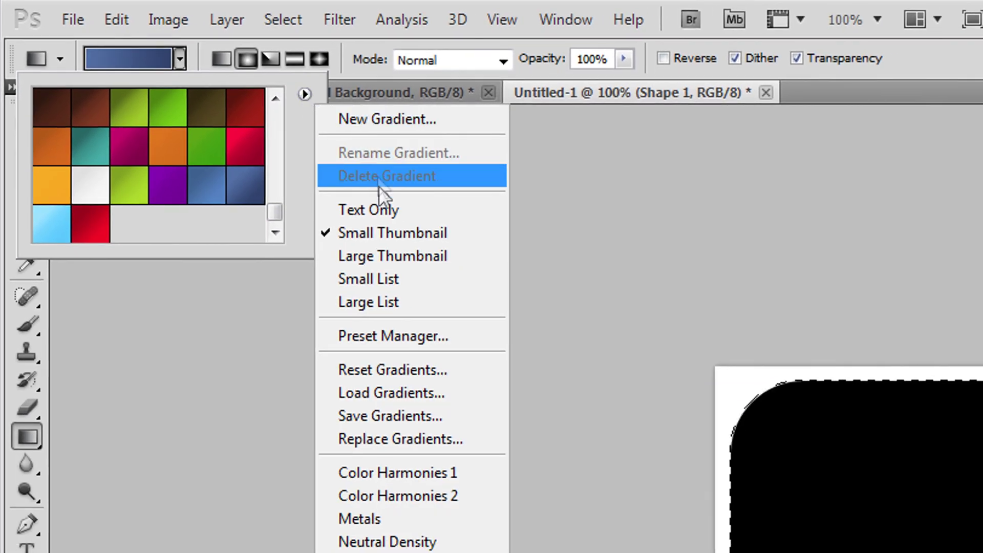
click(443, 398)
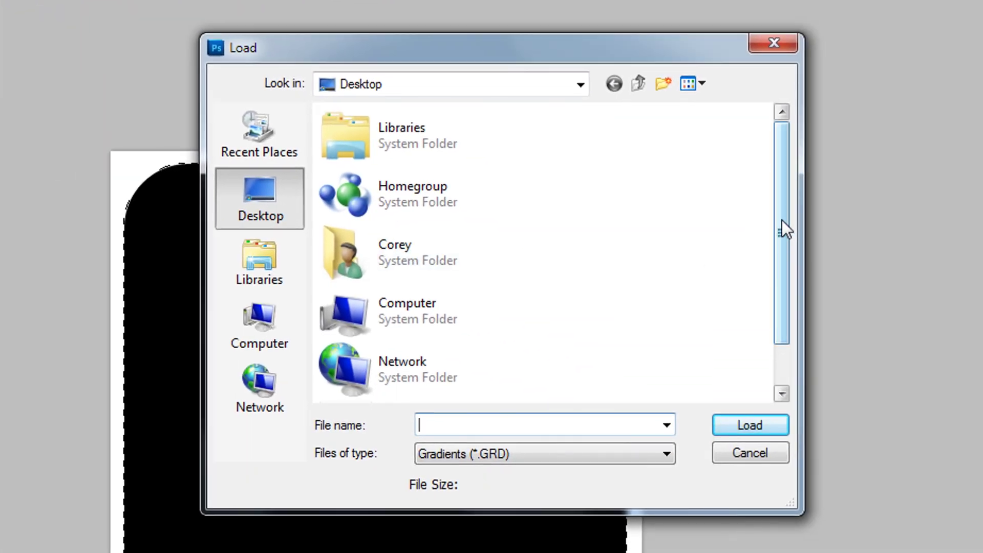
drag(781, 220, 790, 266)
click(435, 372)
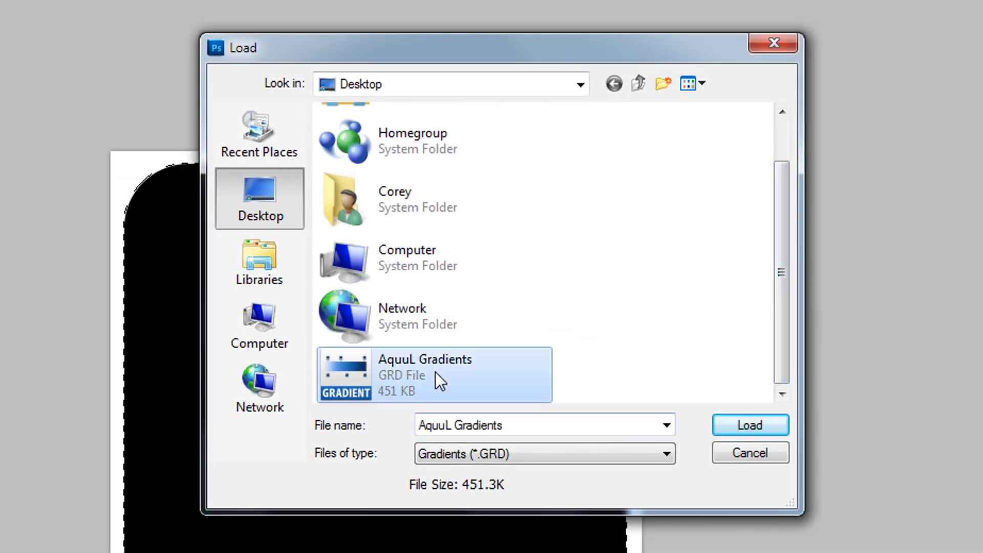
click(750, 453)
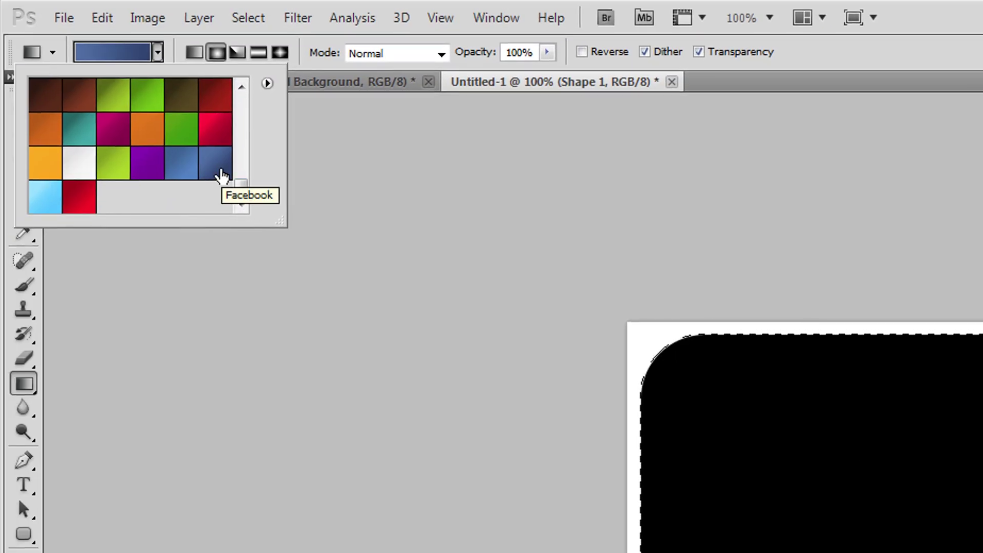
click(221, 177)
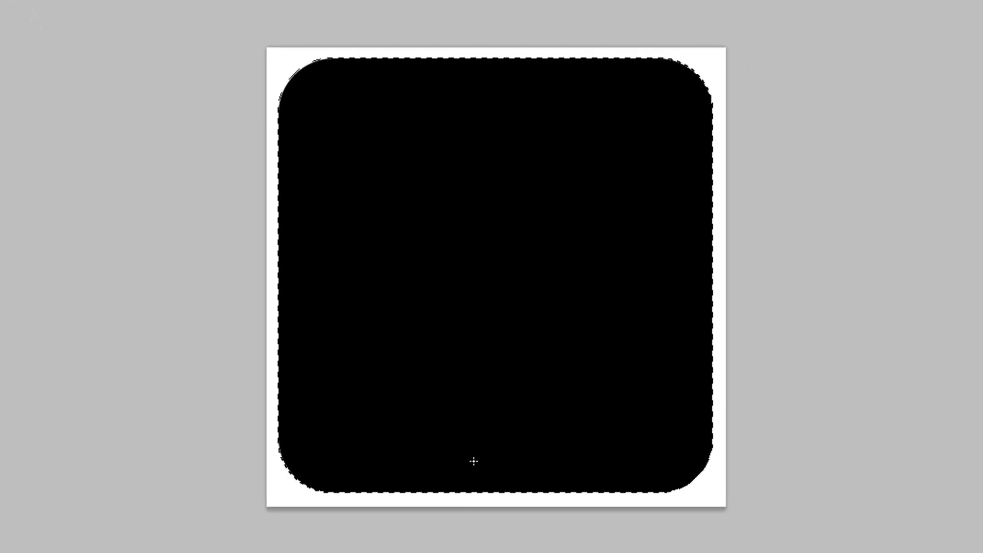
drag(474, 461, 486, 198)
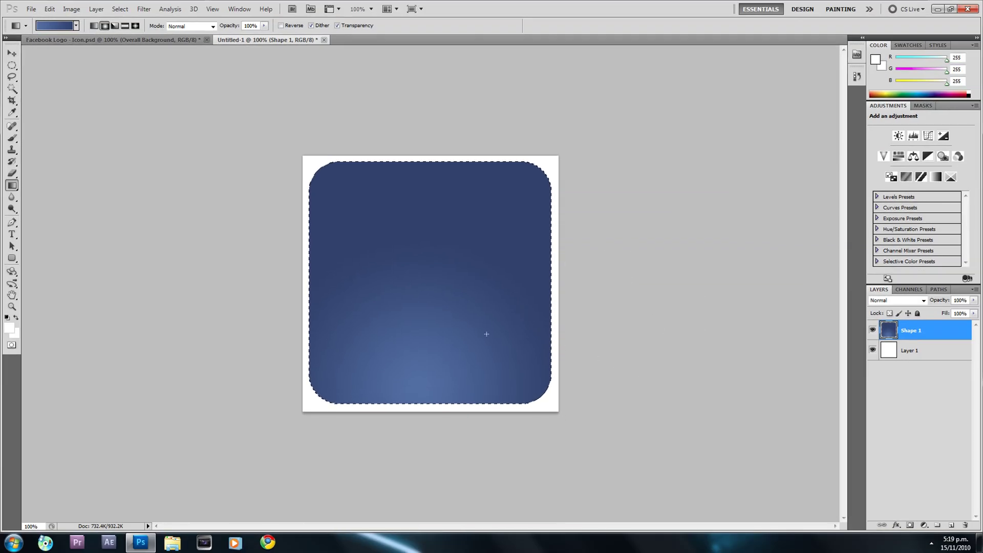
Step: Compare against the finished Facebook Logo - Icon document, then return to Untitled-1
click(136, 40)
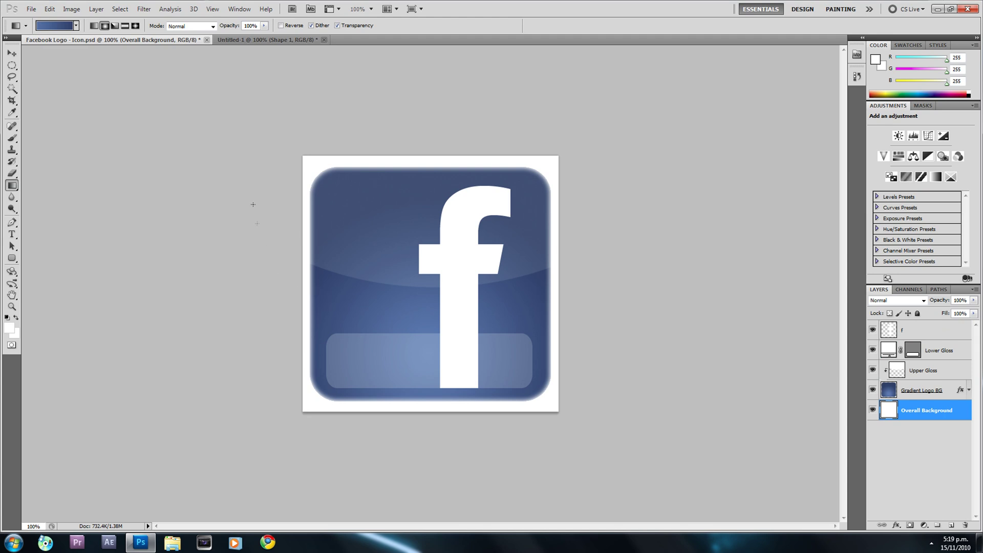
click(259, 42)
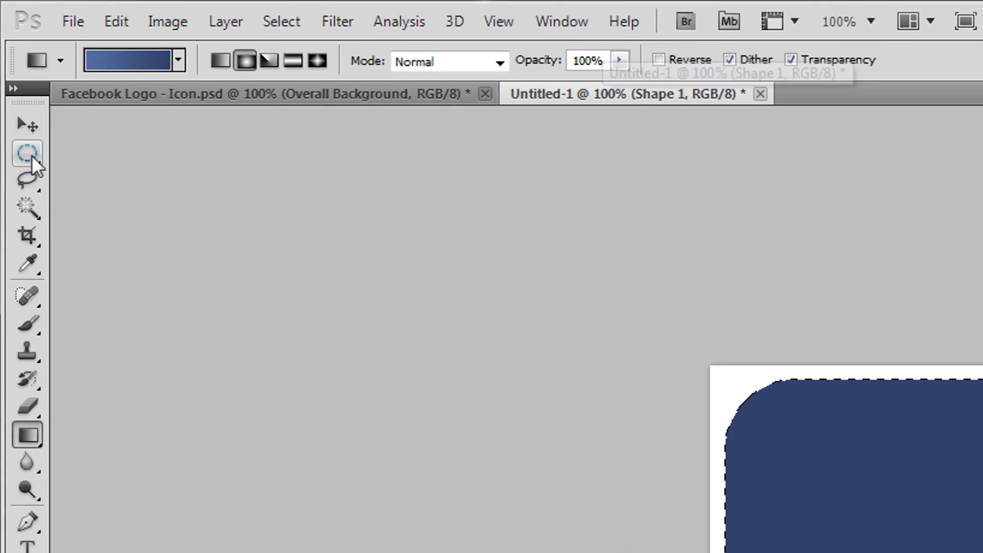
click(12, 65)
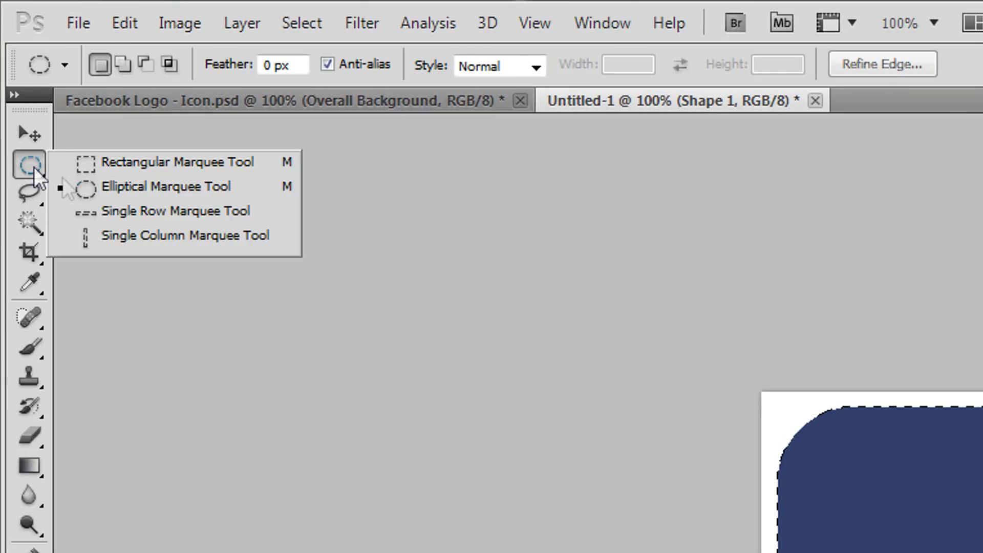
Step: Switch to the Elliptical Marquee Tool and drop the rounded-square selection
click(235, 195)
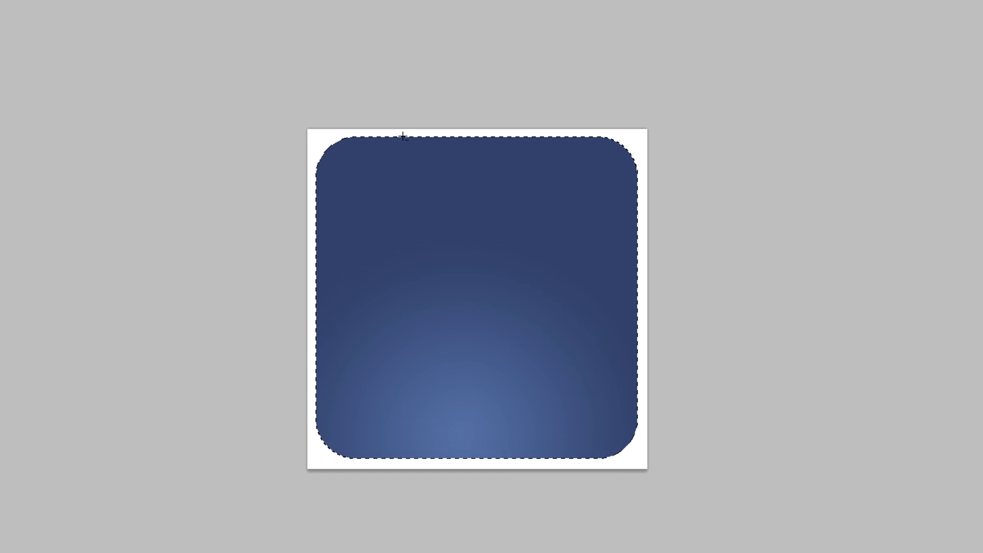
scroll(501, 118, down, 2)
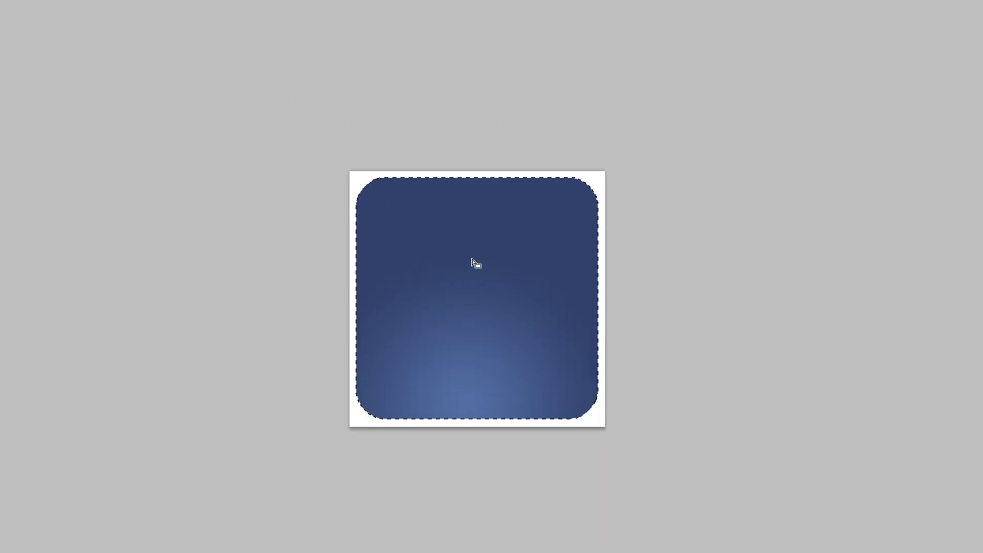
right_click(545, 273)
click(603, 285)
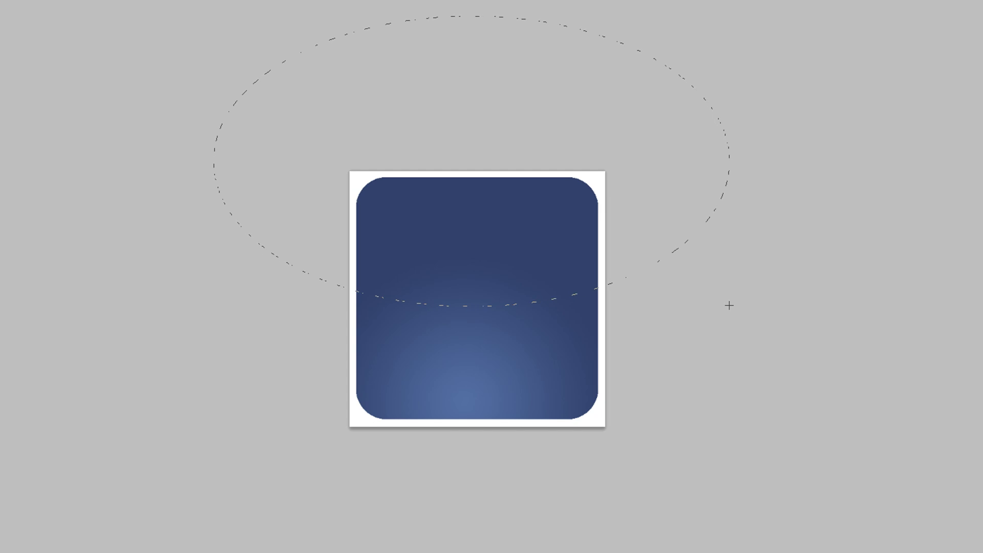
Step: Position a wide elliptical selection whose lower curve crosses the square's middle, using a temporary guide
key(ctrl+z)
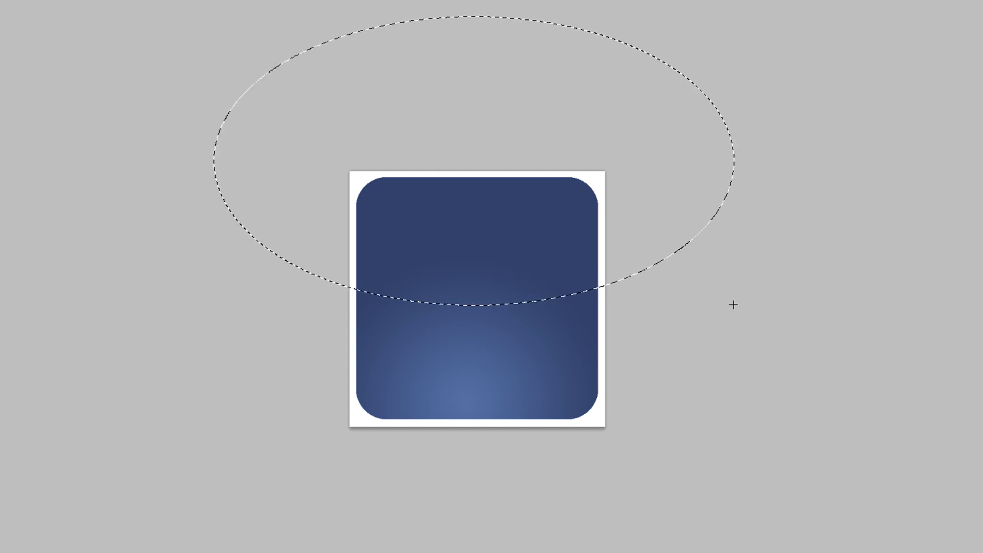
key(Right)
key(Right)
key(Right)
key(Right)
key(Right)
key(Right)
key(Right)
key(Right)
key(Right)
key(Right)
key(Right)
key(Right)
key(Right)
key(Right)
key(Right)
key(Right)
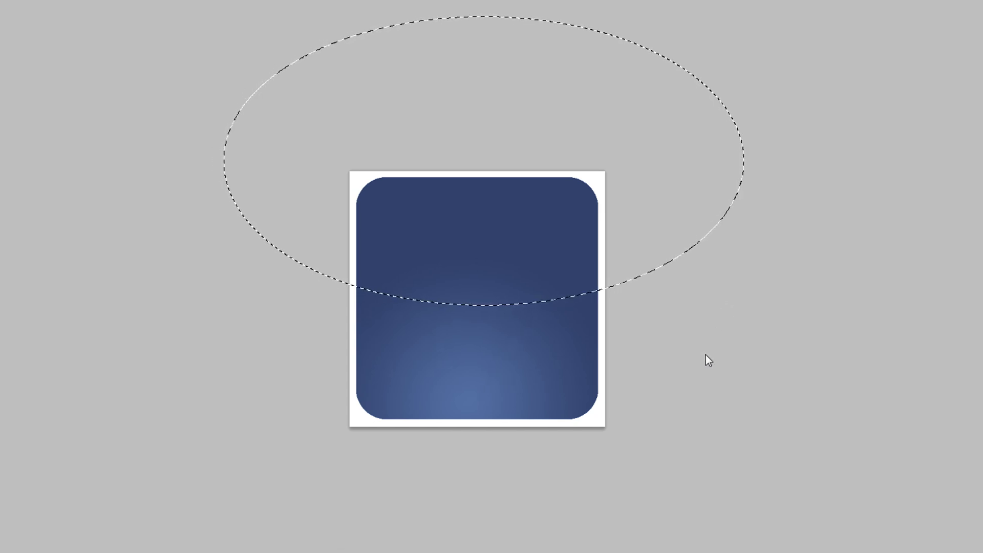
key(Up)
key(Up)
key(Up)
key(Up)
key(Up)
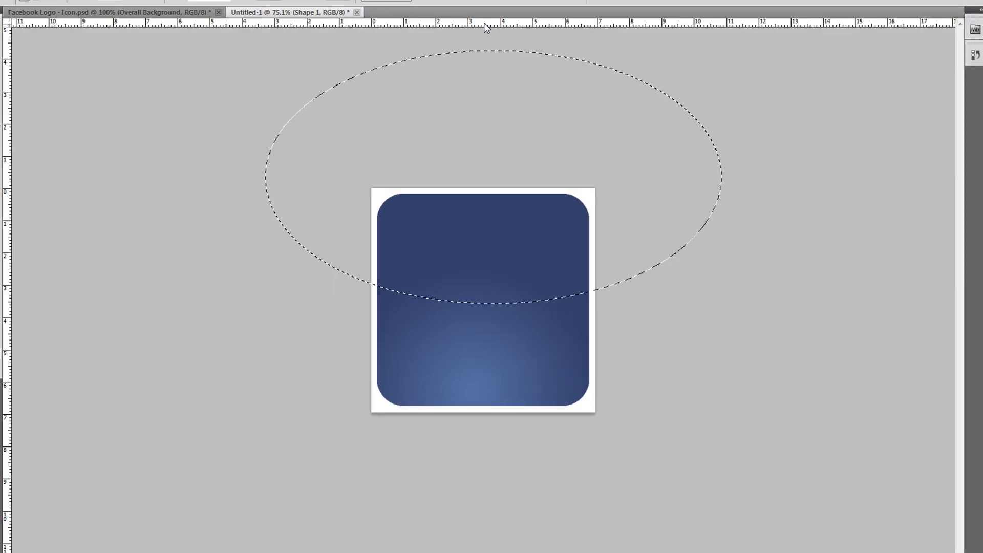
drag(484, 22, 503, 304)
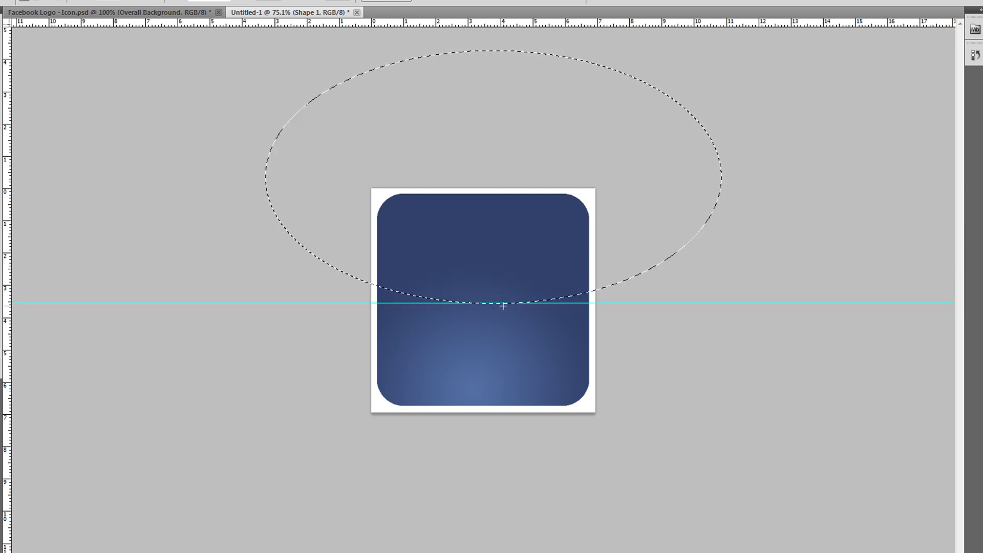
key(shift+Left)
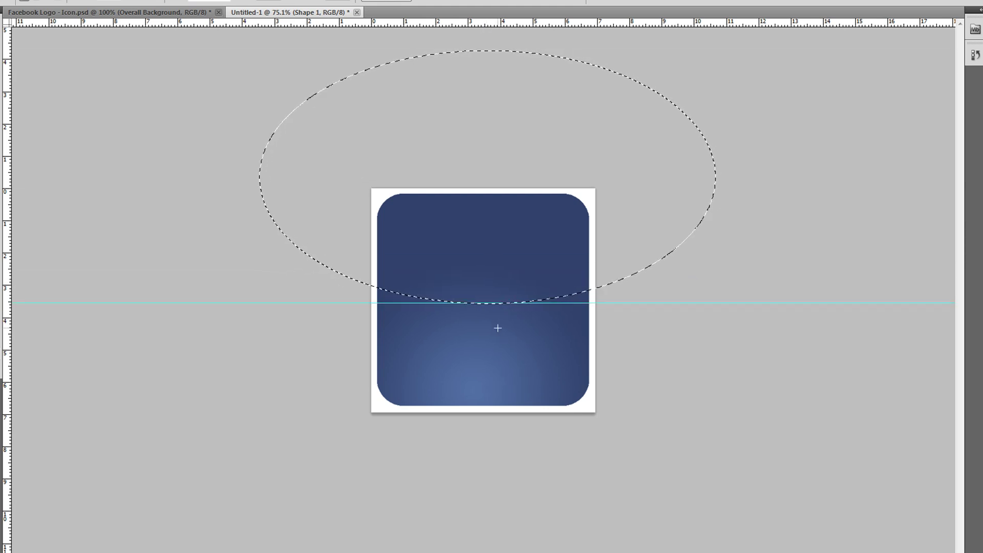
key(shift+Left)
key(shift+Left)
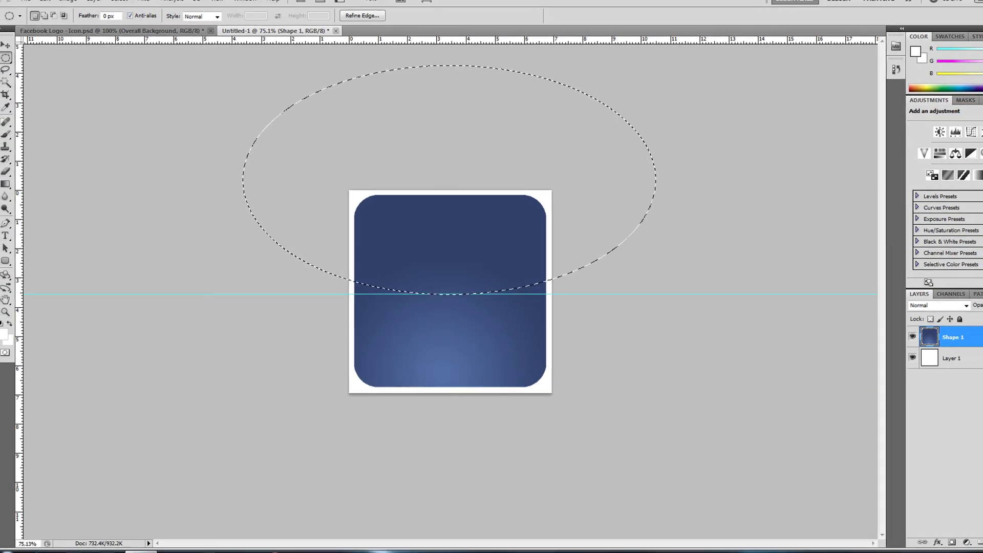
key(v)
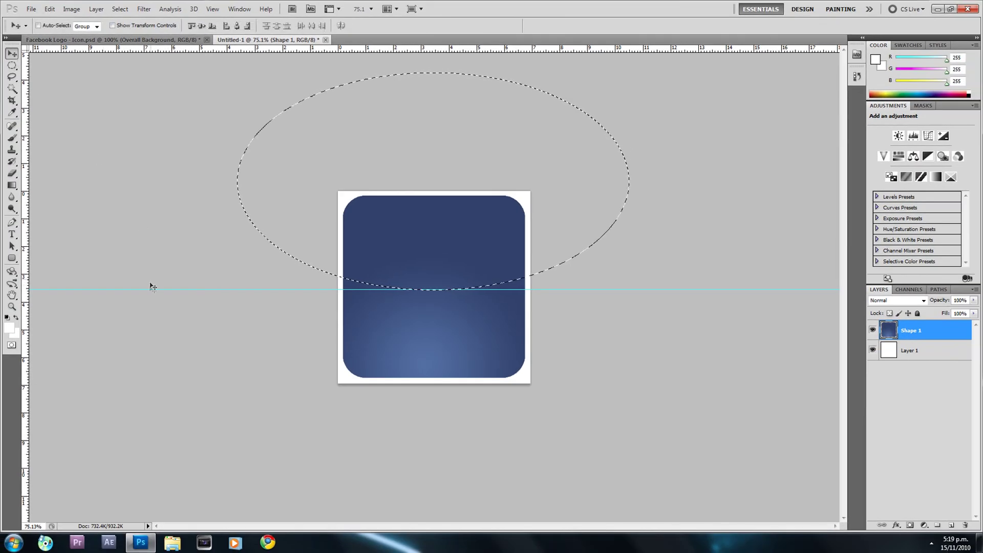
drag(153, 288, 186, 50)
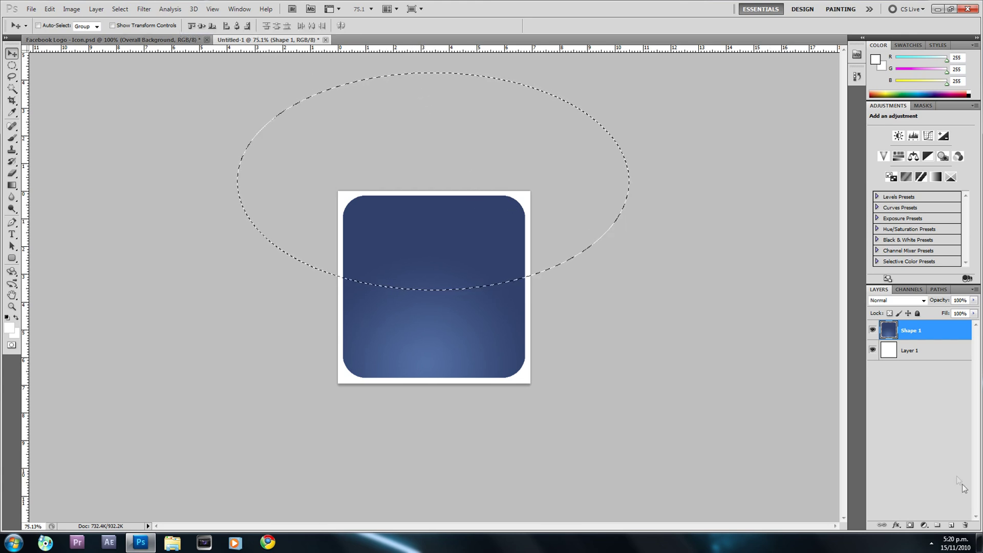
Step: Add Layer 2 and fill the elliptical selection with white
click(951, 525)
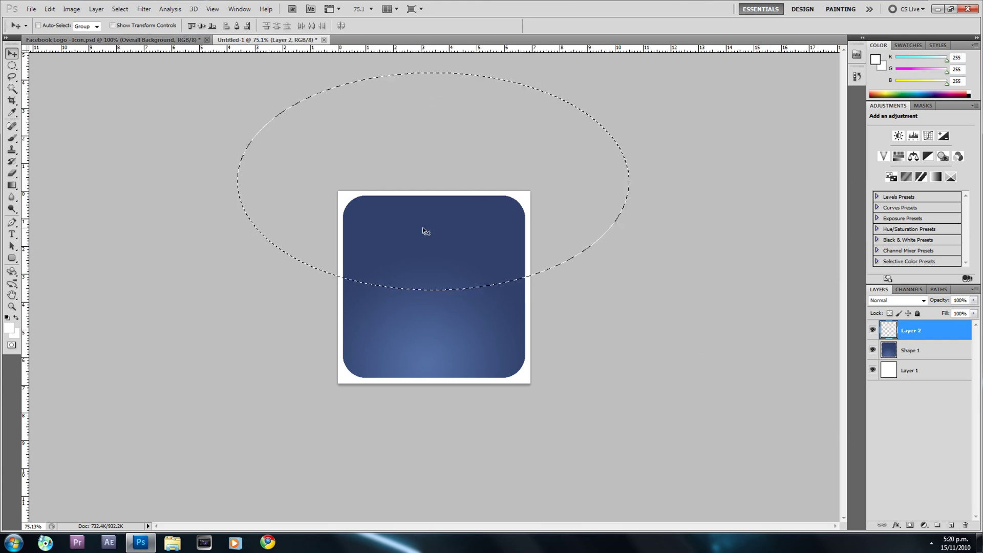
click(11, 326)
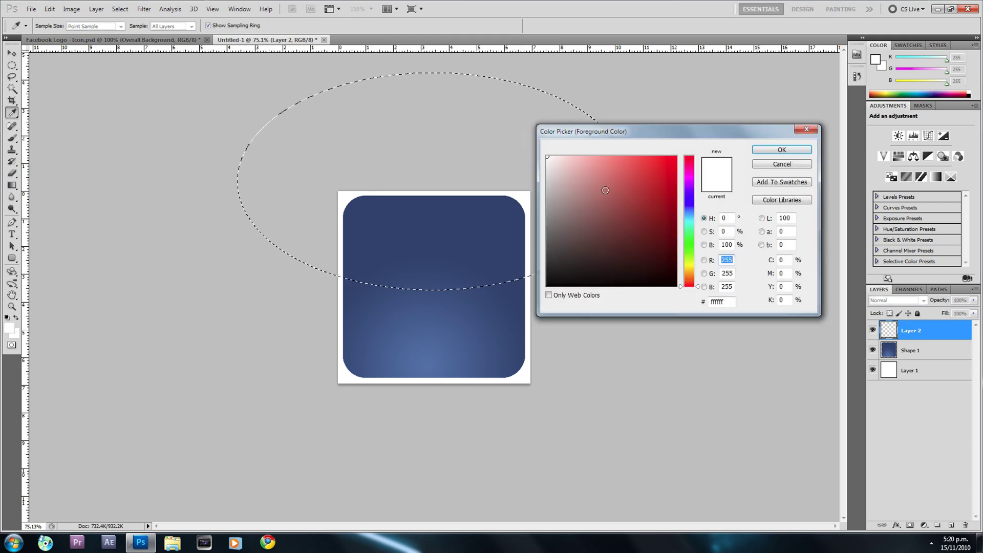
drag(572, 178, 523, 152)
click(782, 150)
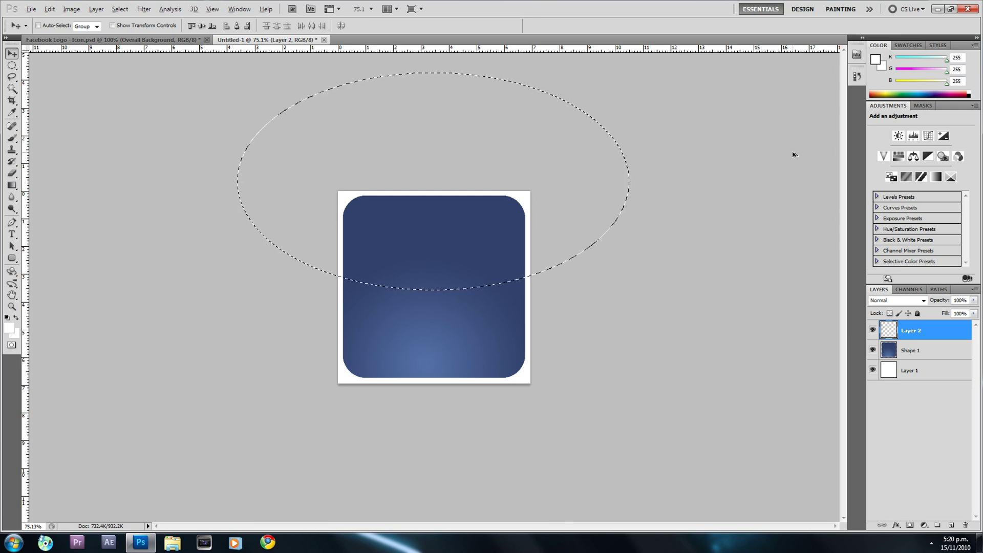
key(alt+BackSpace)
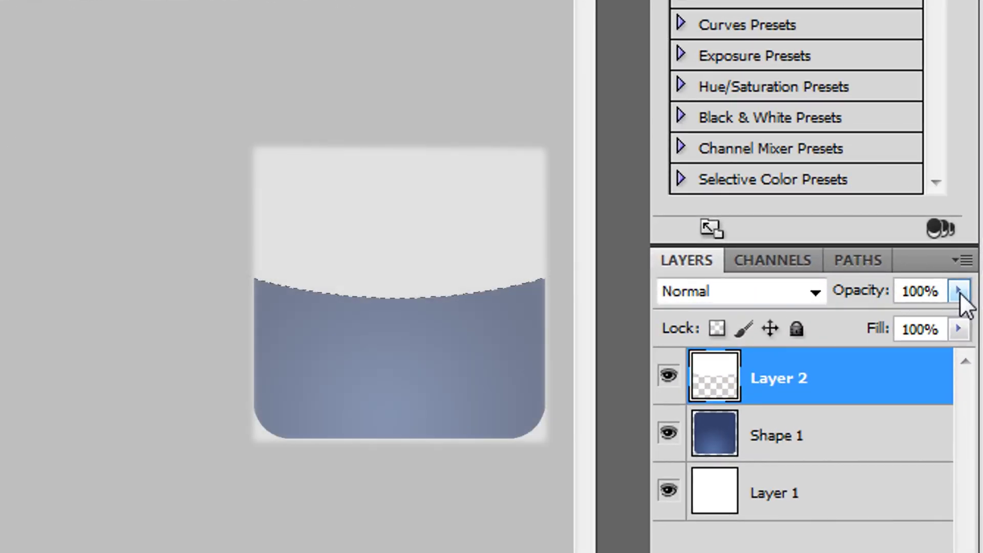
Step: Lower Layer 2's opacity to 20%
click(958, 290)
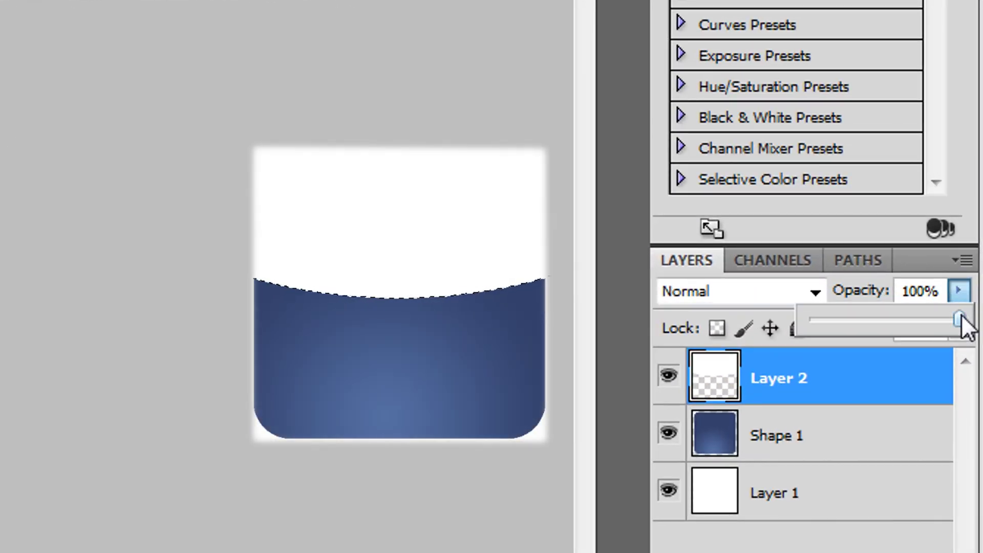
drag(859, 311, 840, 321)
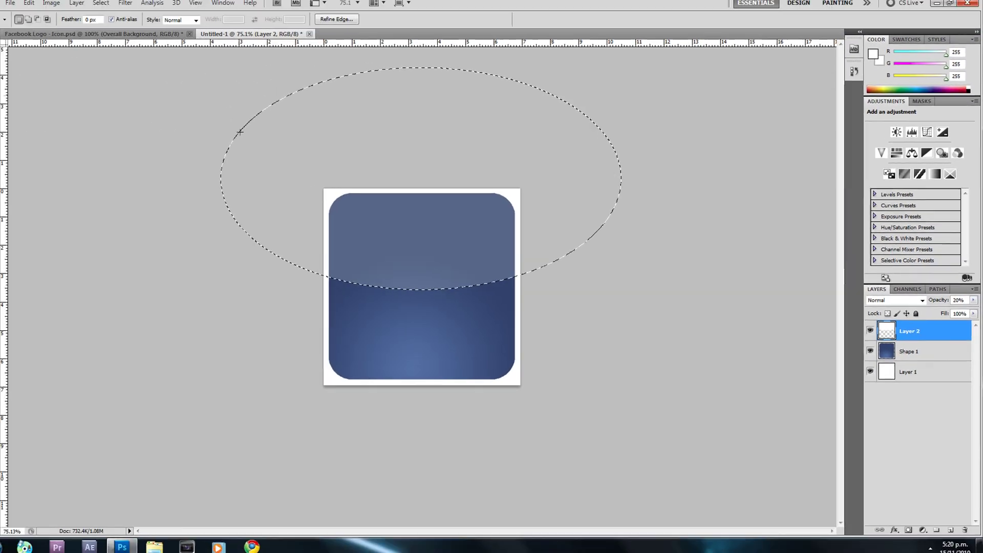
right_click(426, 219)
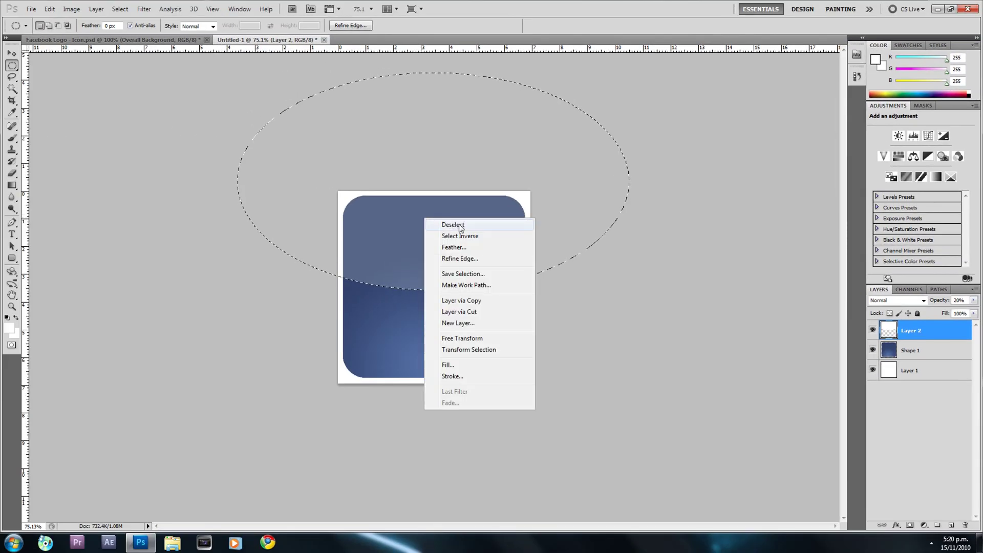
Step: Deselect the ellipse, check the Facebook Logo - Icon.psd reference, and return to Untitled-1
click(457, 225)
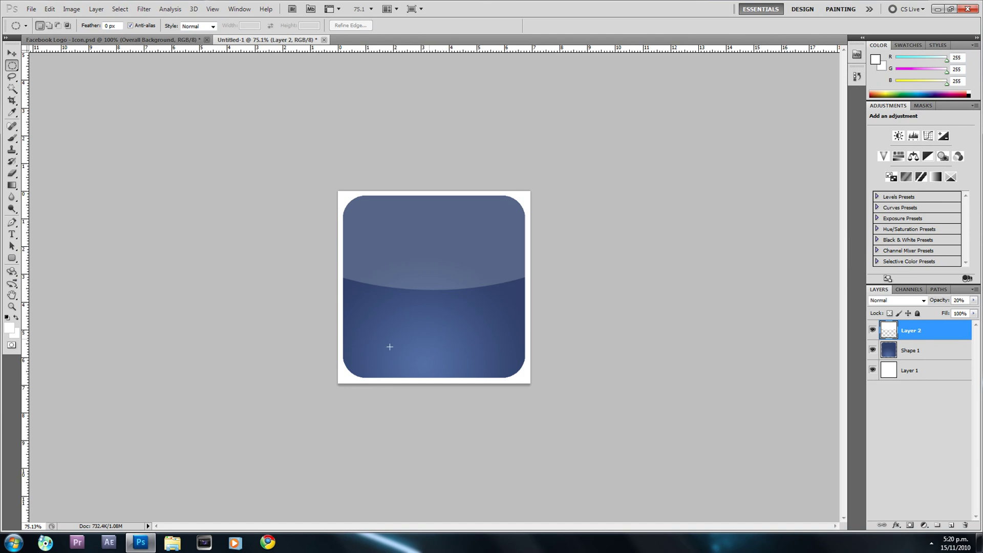
click(168, 41)
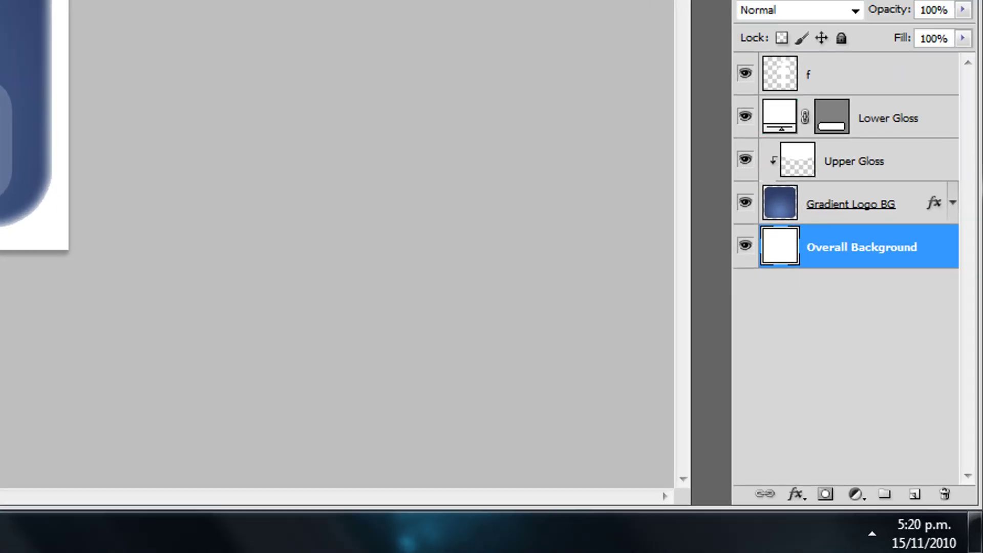
click(266, 40)
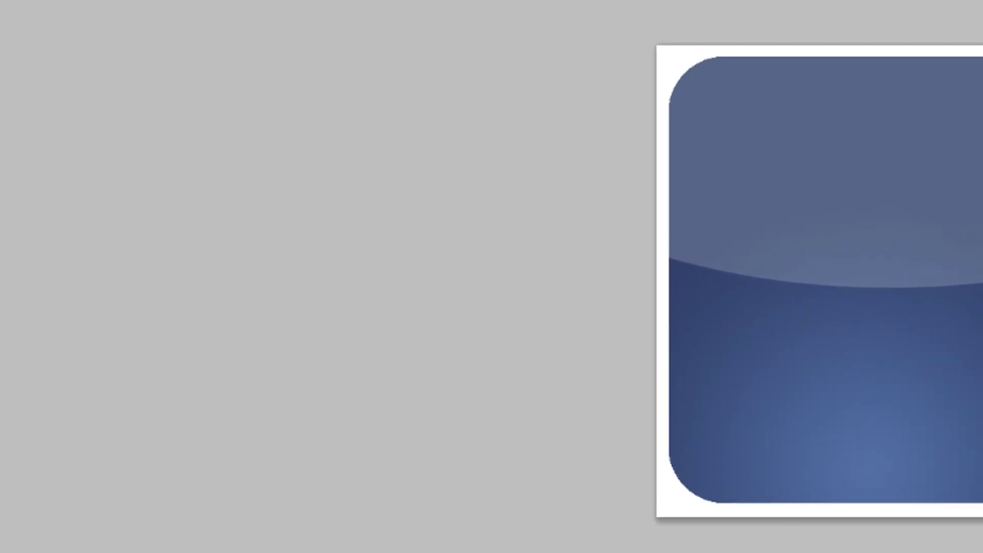
click(24, 260)
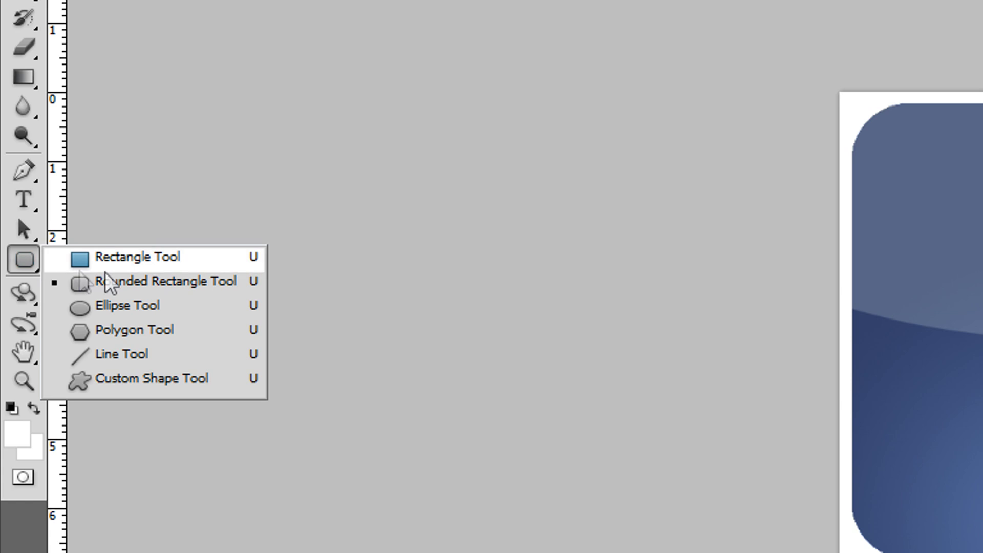
Step: Draw a 15 px-radius white rounded bar across the icon's lower part
click(240, 290)
drag(563, 68, 499, 66)
text(15)
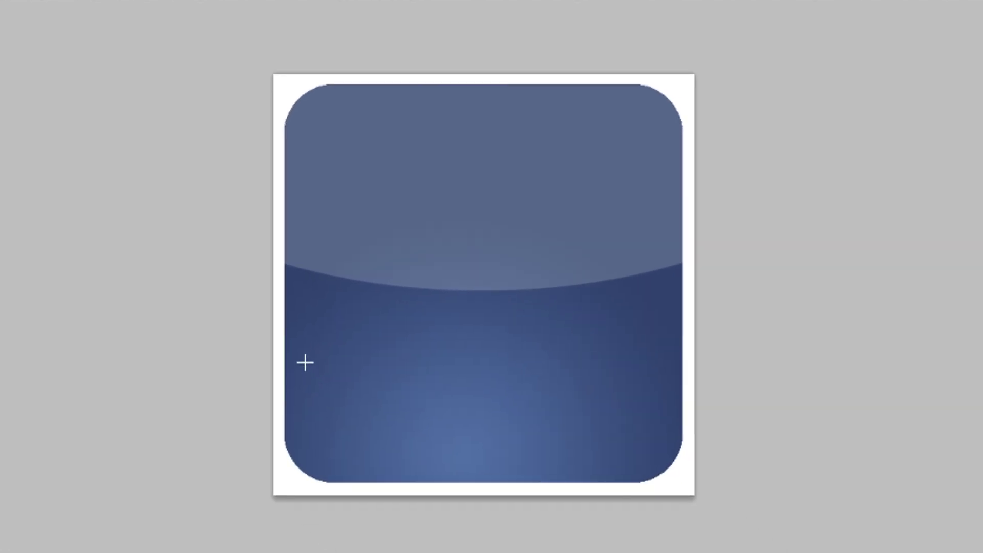
drag(305, 363, 661, 457)
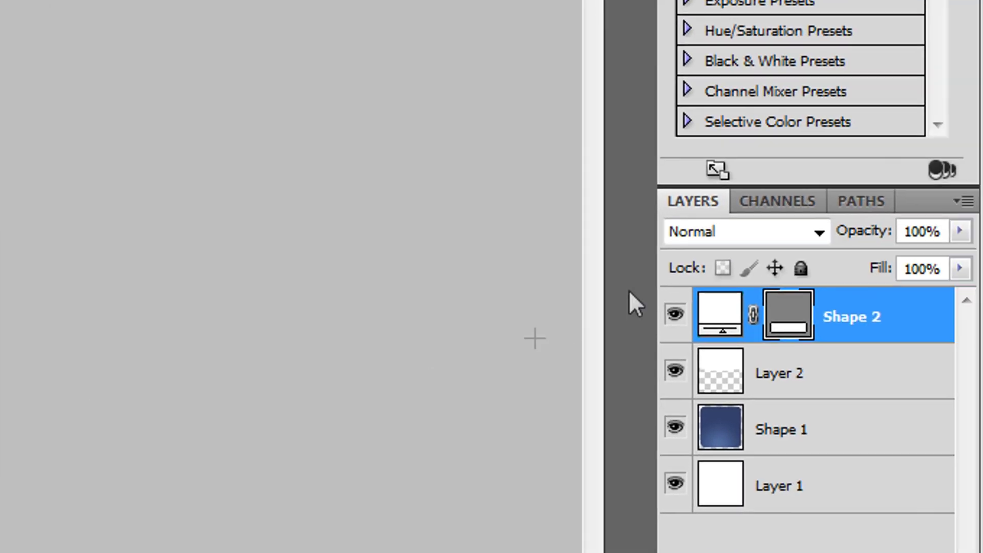
Step: Set the bar layer's opacity to 30% and Layer 2's opacity to 15%
click(960, 231)
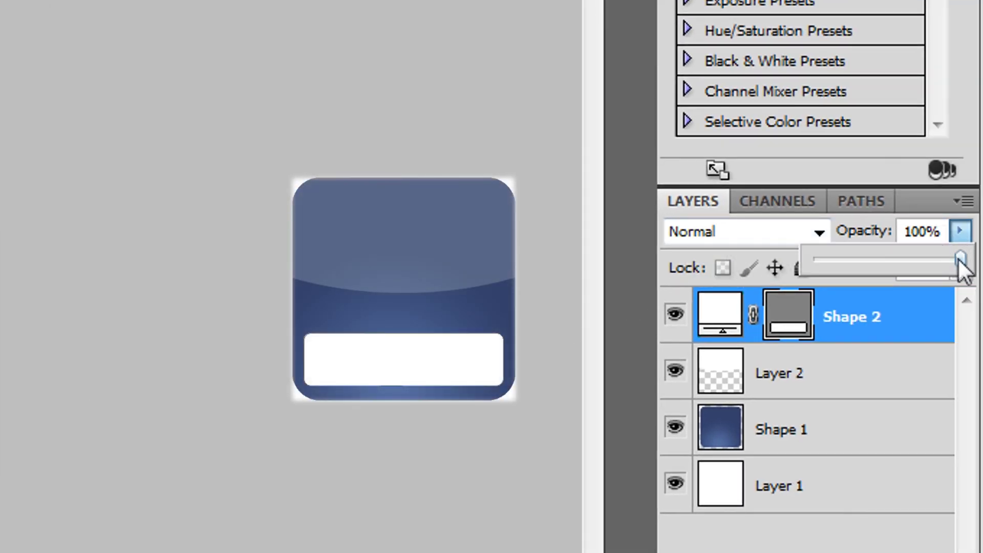
click(947, 227)
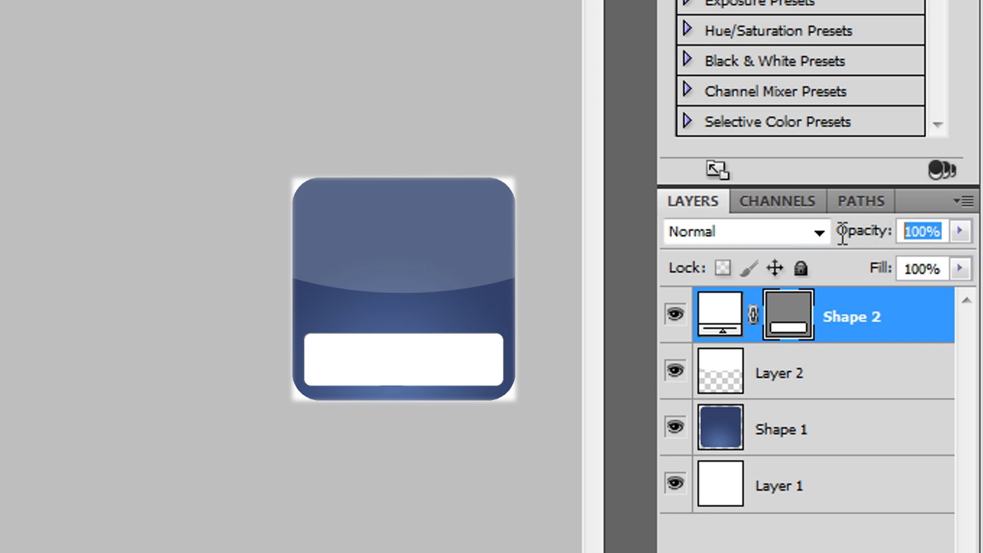
text(25)
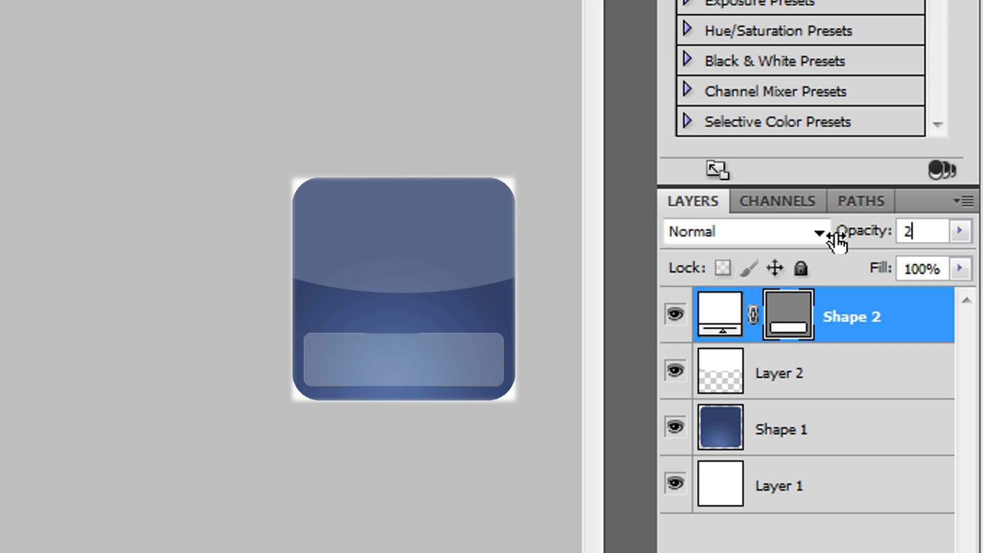
key(BackSpace)
text(30)
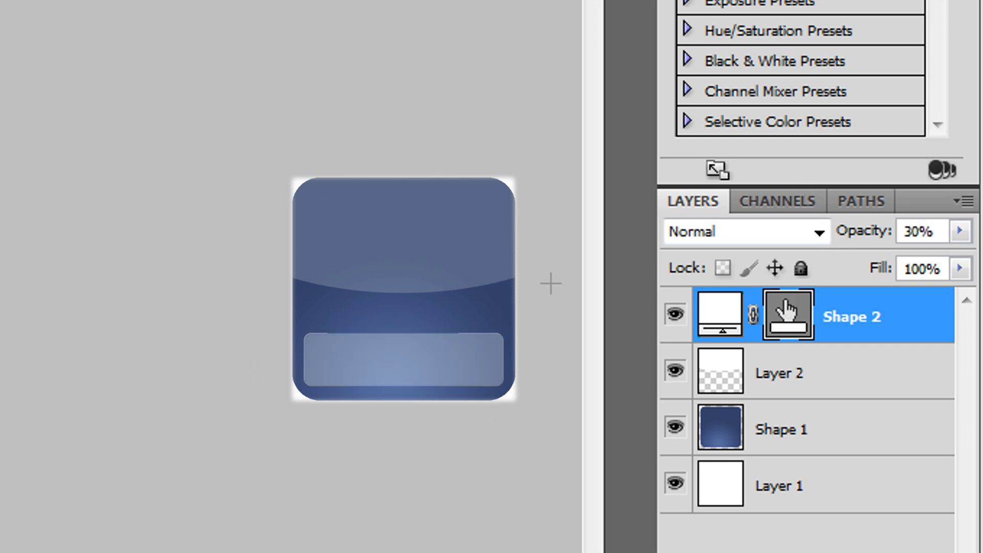
click(877, 384)
click(899, 241)
text(15)
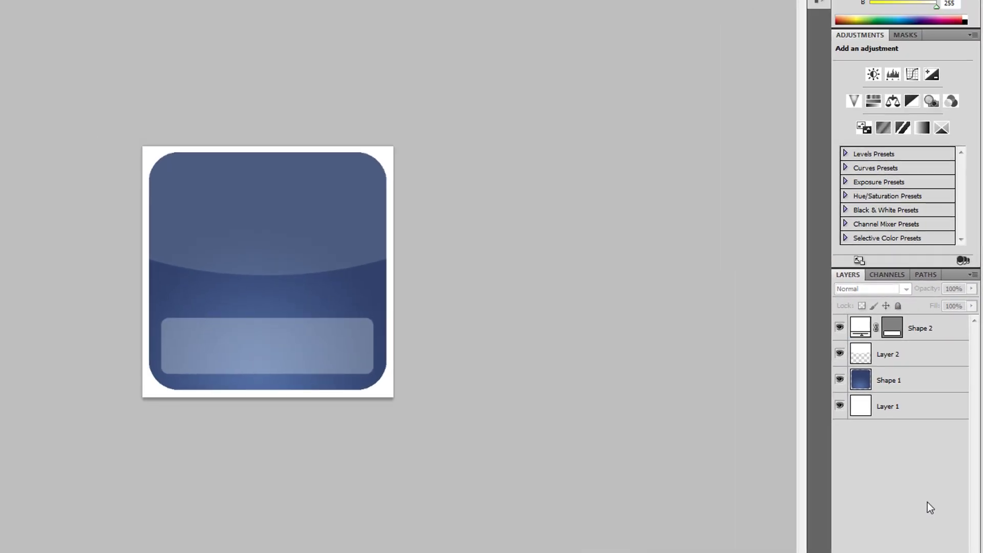
click(927, 504)
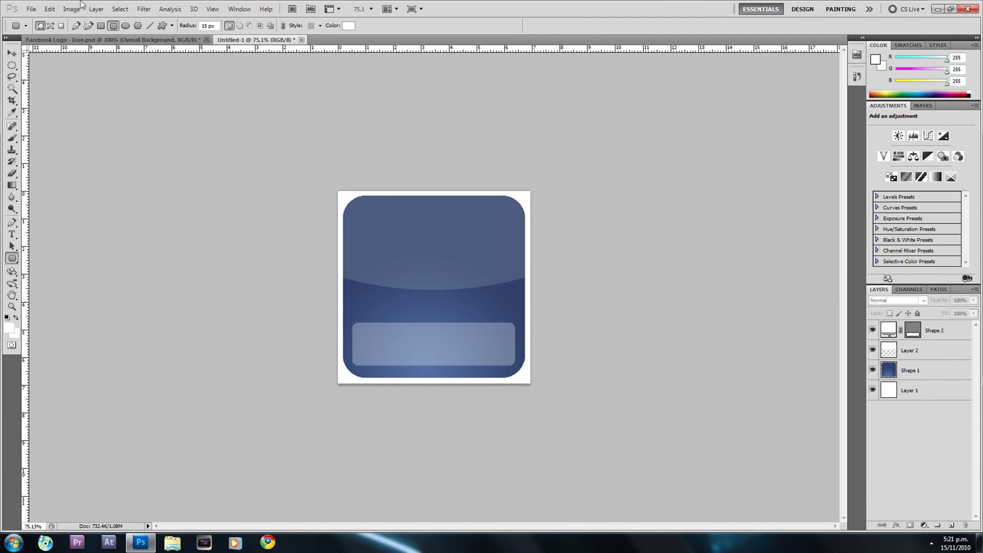
Step: After checking the reference logo, add a new layer and draw a large horizontal text box over the icon
click(152, 40)
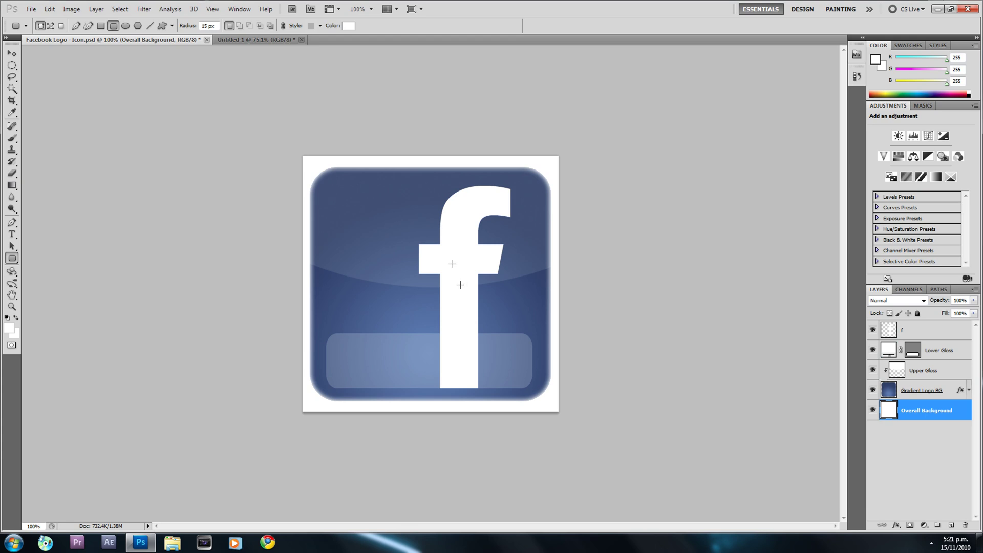
click(273, 38)
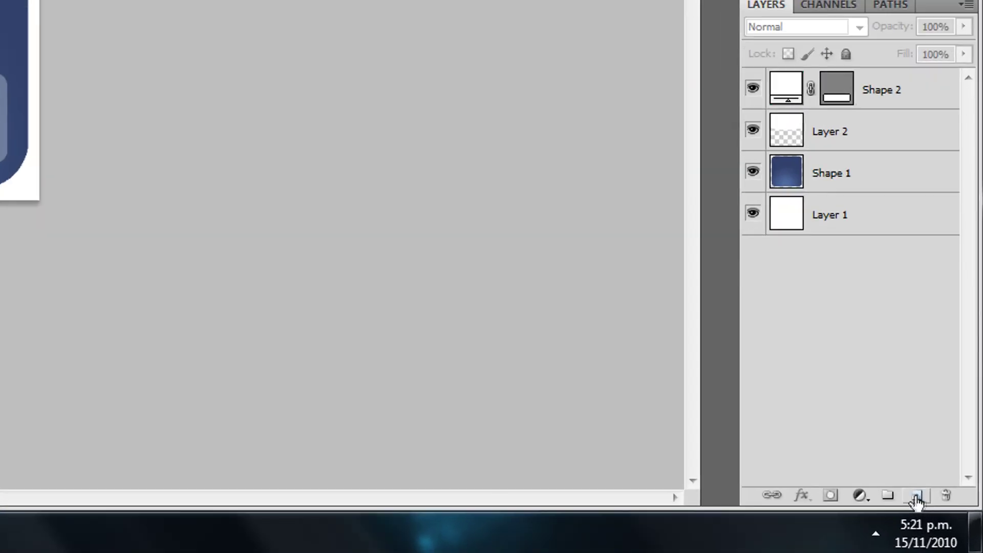
click(946, 521)
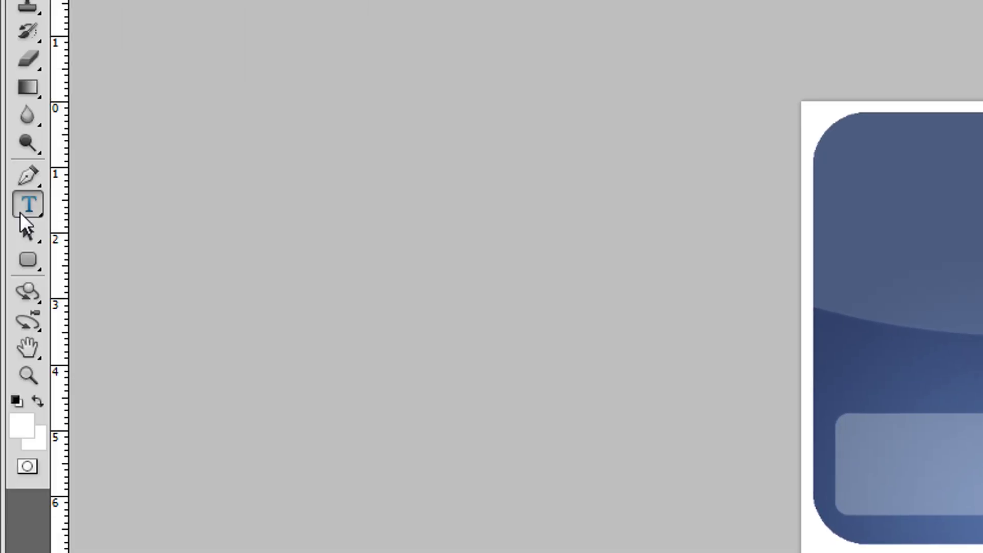
click(21, 213)
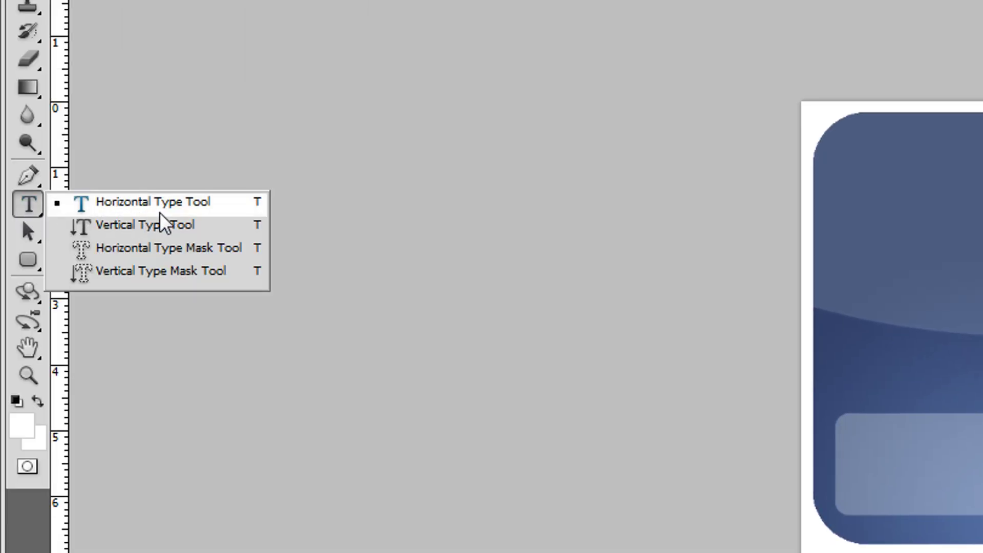
click(208, 213)
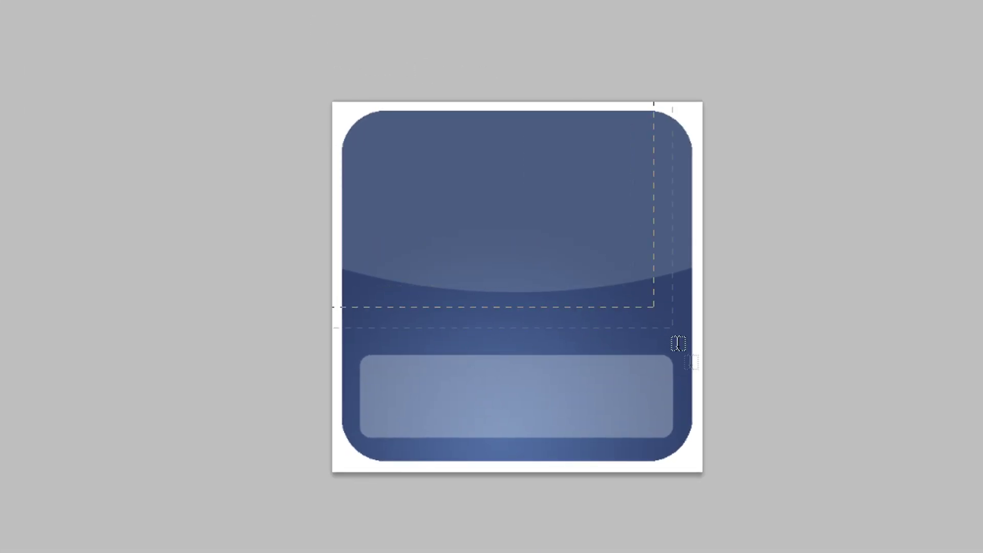
drag(321, 31, 744, 487)
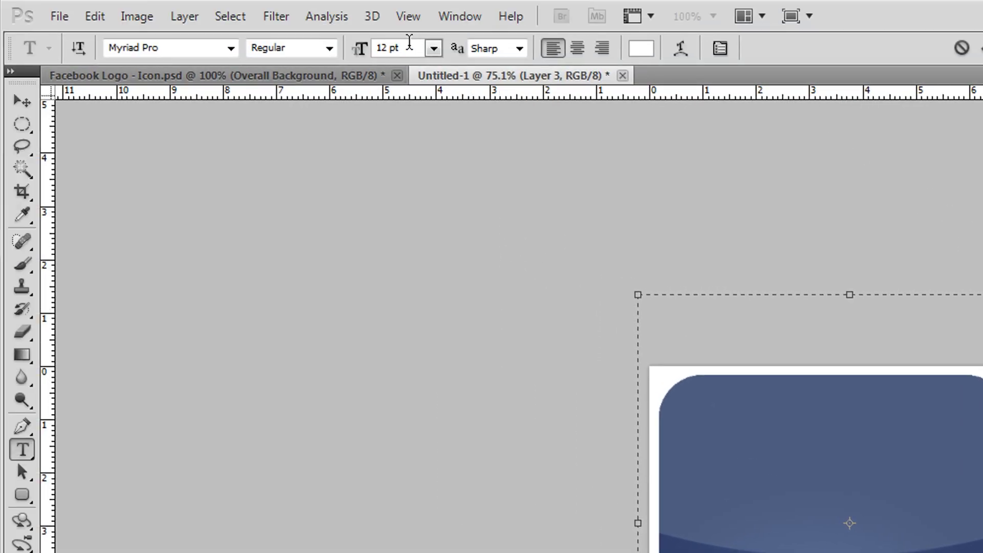
Step: Set the type to white Arial Bold at 300 pt and begin a text entry on the icon
click(397, 42)
scroll(295, 228, up, 18)
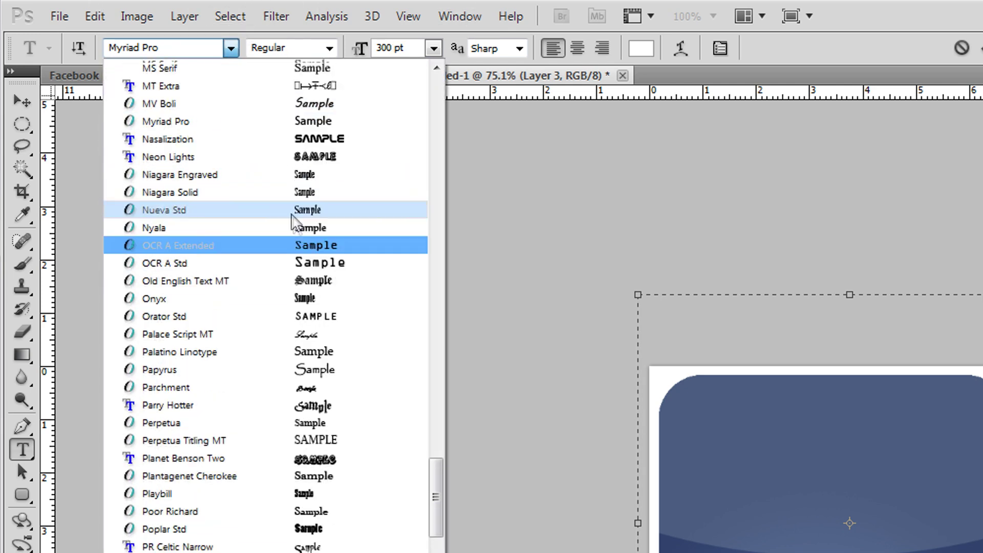
scroll(295, 228, up, 15)
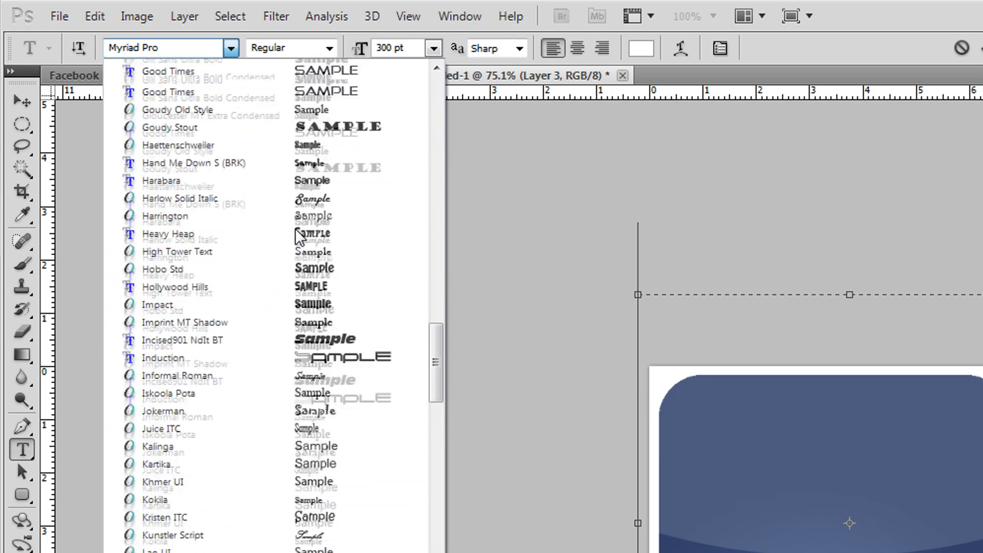
scroll(295, 228, up, 15)
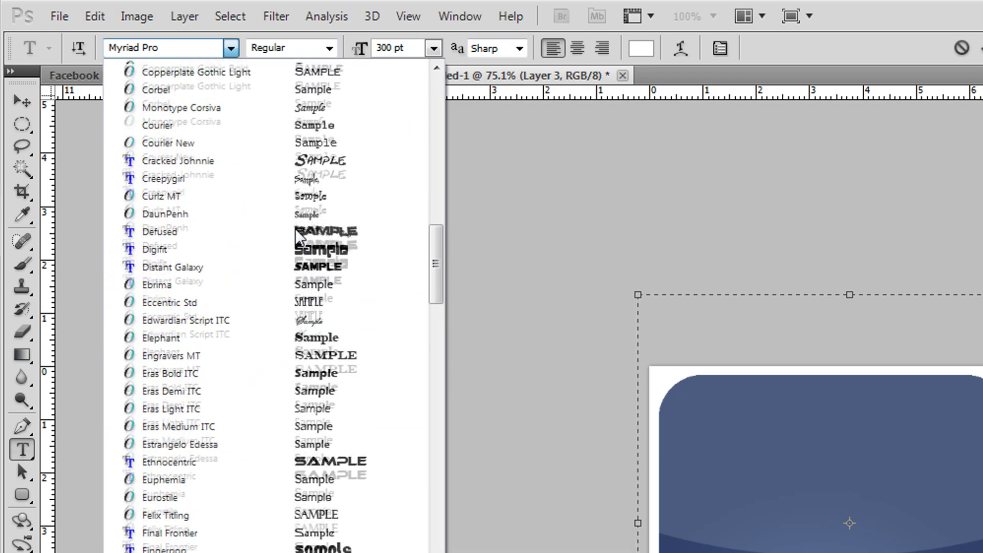
scroll(295, 229, up, 10)
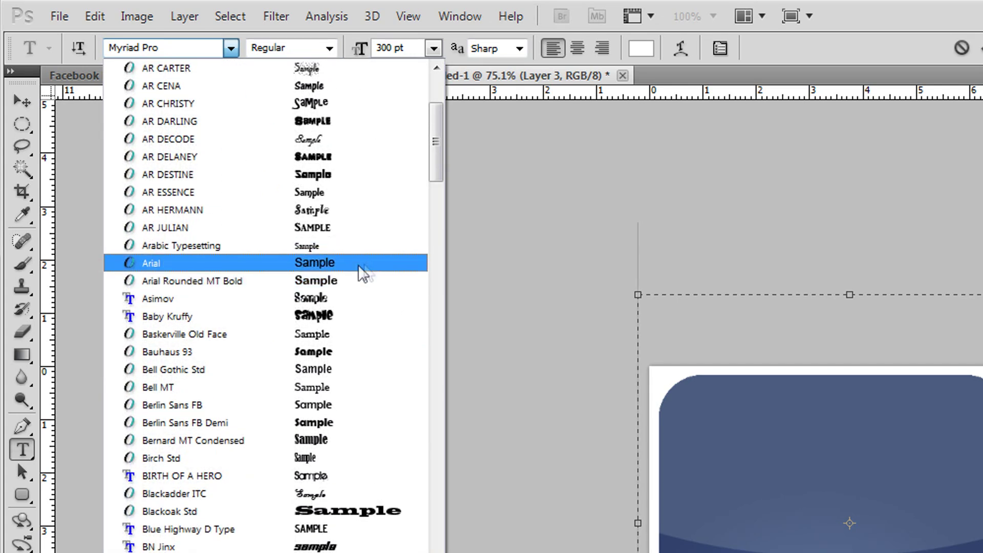
click(367, 258)
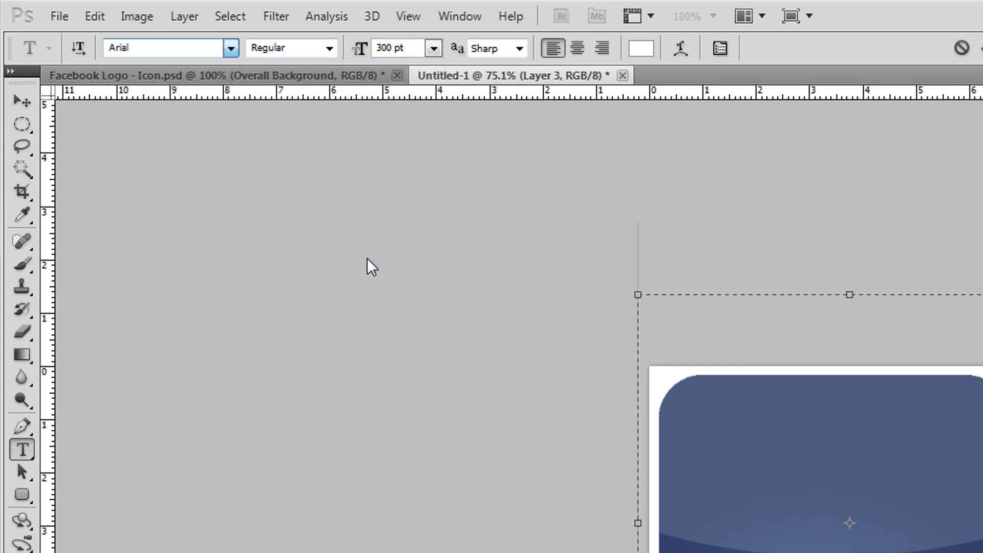
click(330, 47)
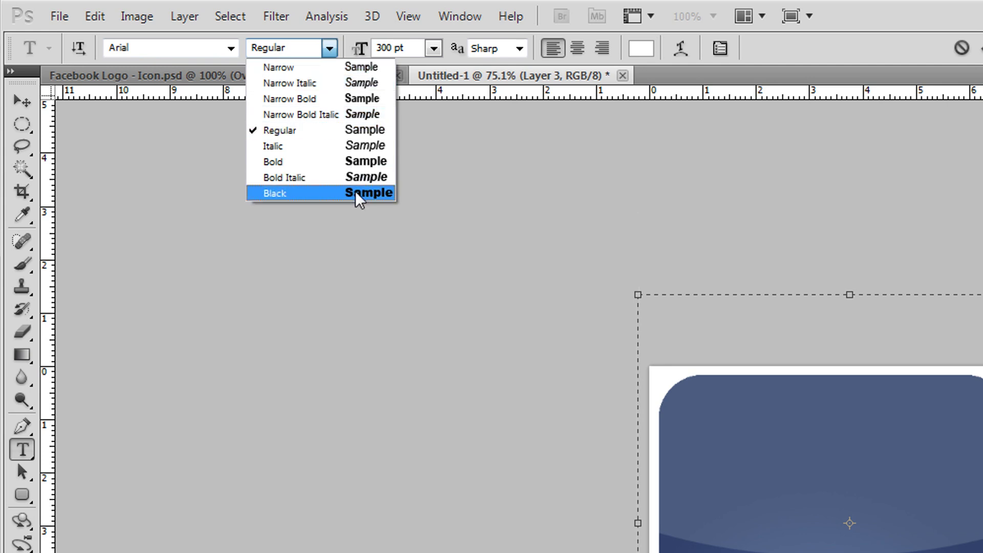
click(350, 161)
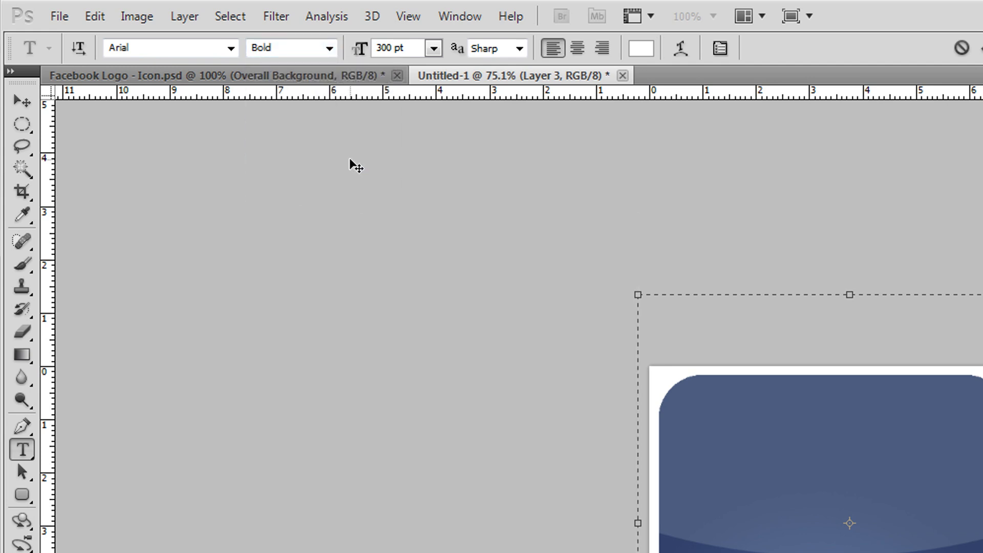
click(637, 303)
Step: Type a white 'f', commit it, and scale it down slightly with Free Transform
text(f)
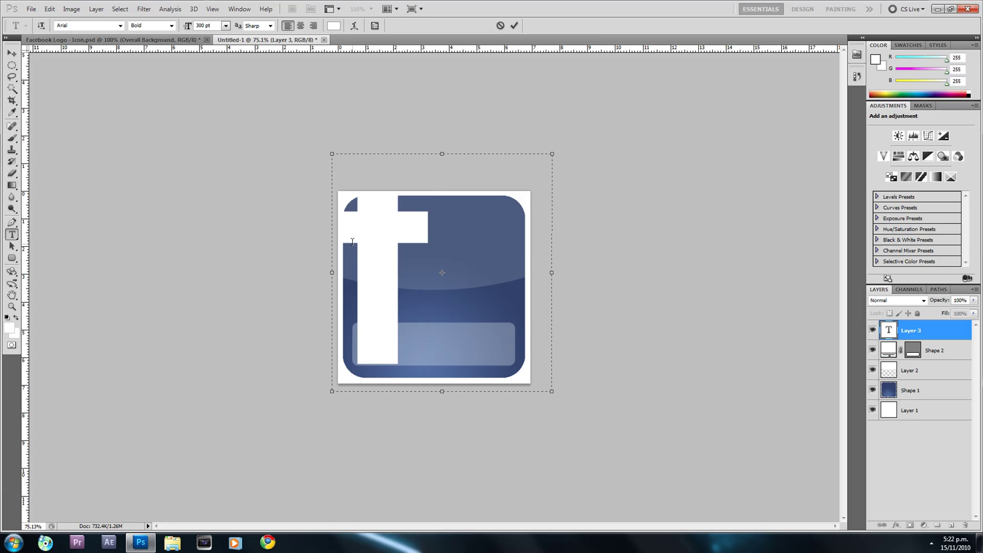
click(16, 57)
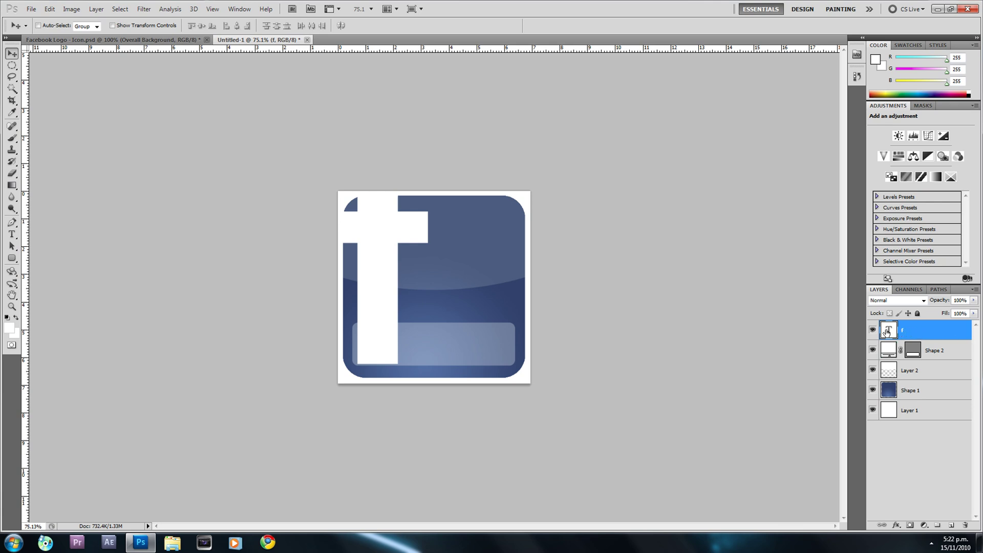
key(ctrl+t)
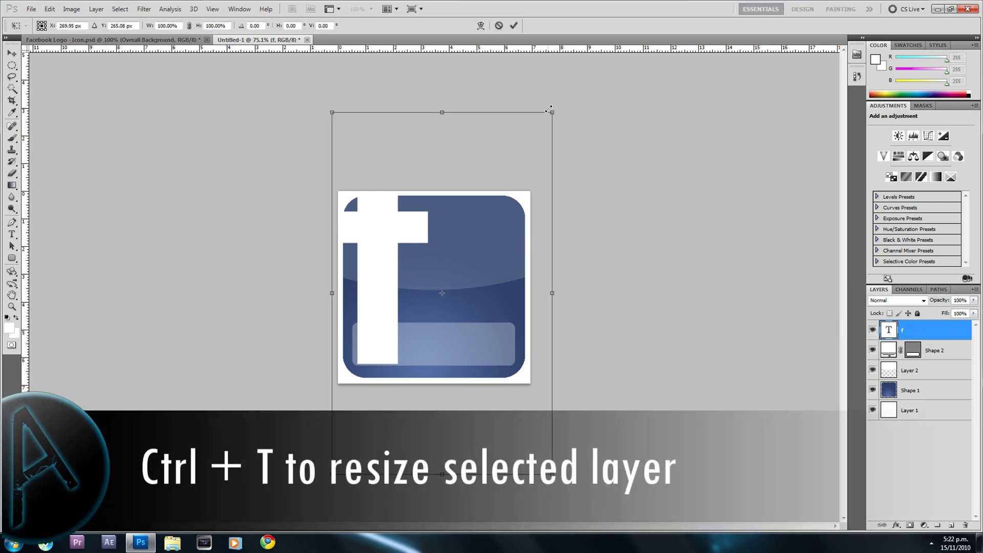
drag(553, 109, 495, 169)
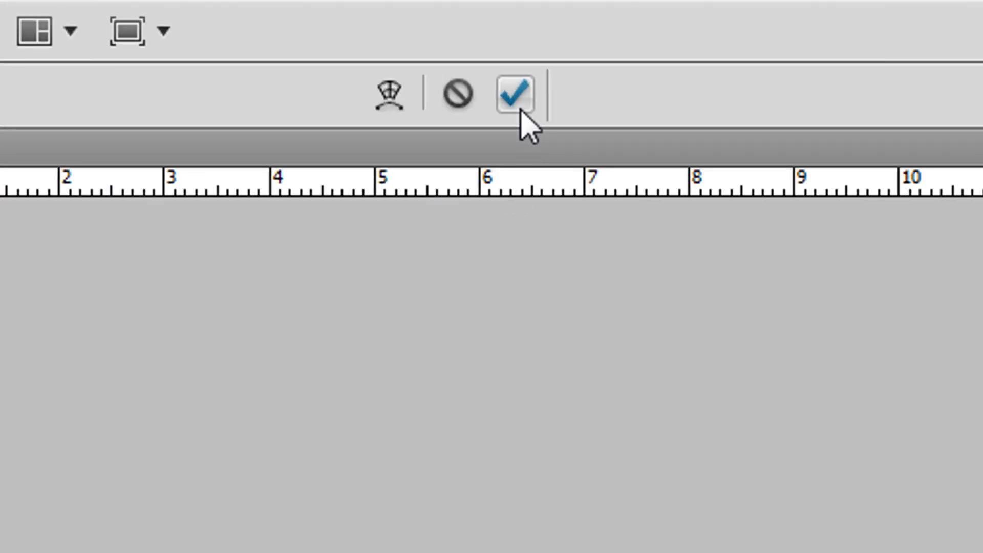
click(514, 25)
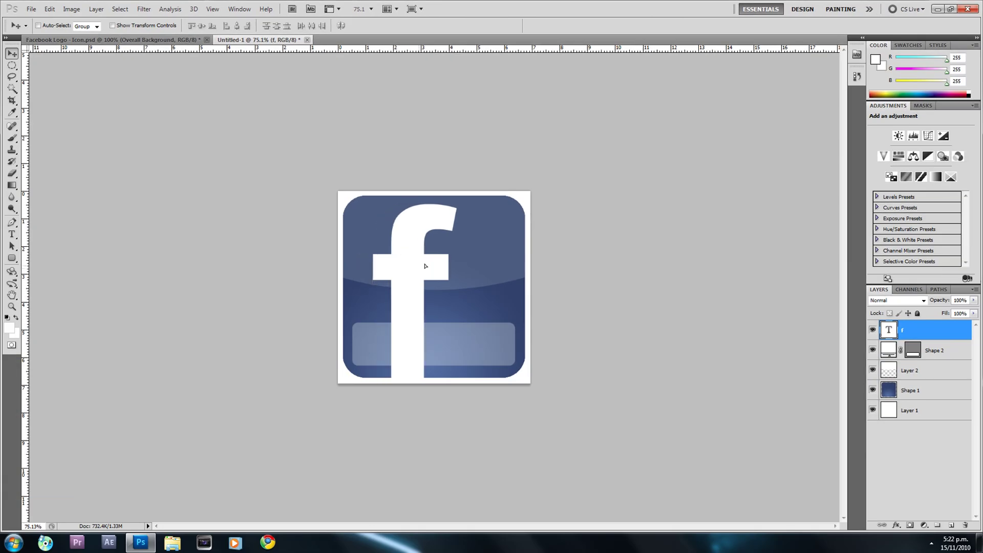
Step: Move the 'f' rightward across the icon and rescale it to about 96%
drag(425, 265, 461, 265)
key(ctrl+t)
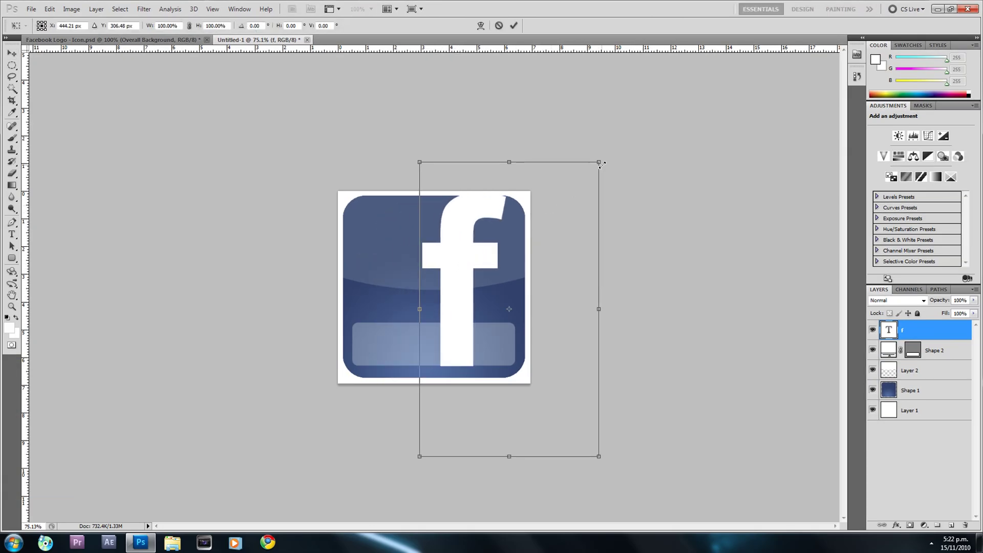
drag(600, 161, 582, 172)
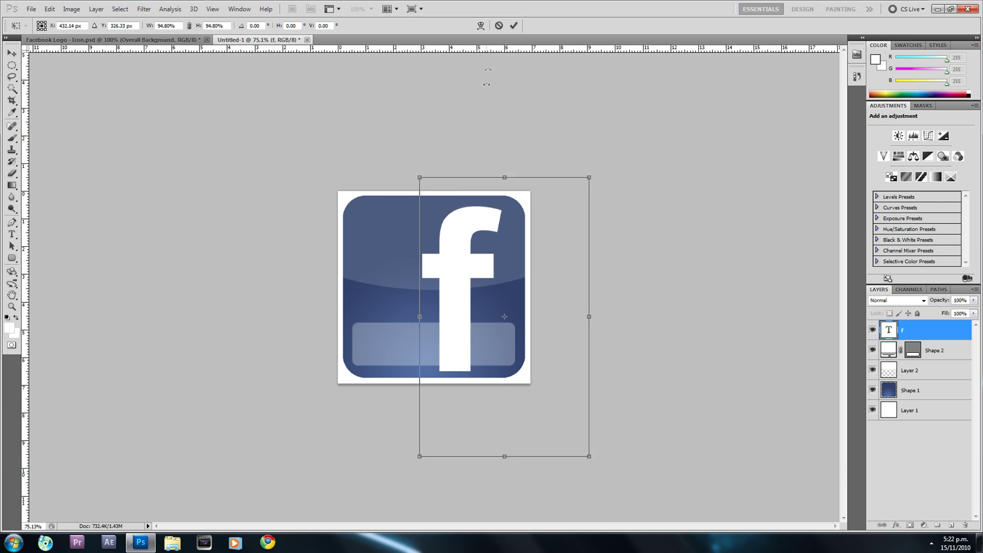
click(518, 26)
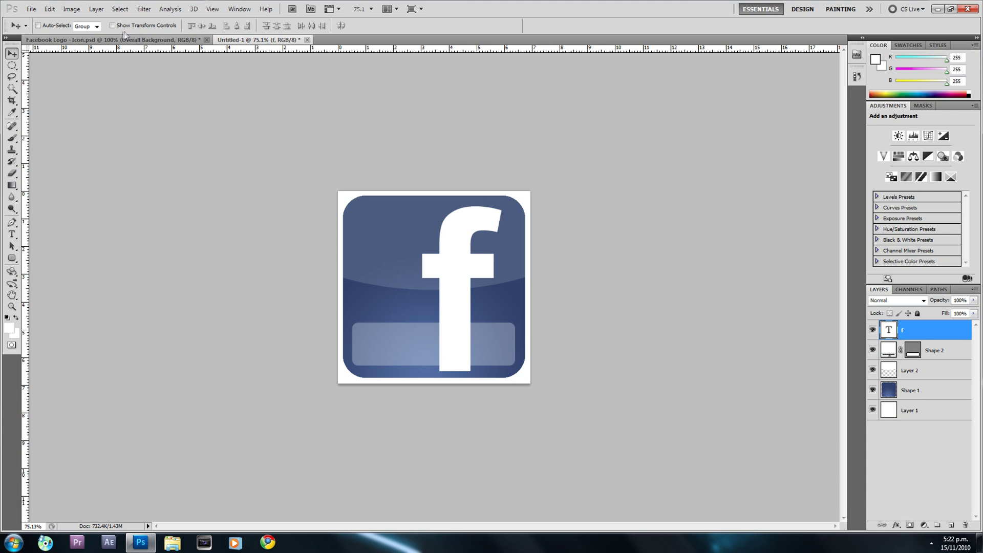
Step: Nudge the 'f' one step up and a net two steps right with the arrow keys
key(Up)
key(Up)
key(Up)
key(Up)
key(Up)
key(Up)
key(Up)
key(Up)
key(Up)
key(Up)
key(Up)
key(Up)
key(Up)
key(Up)
key(Up)
key(Up)
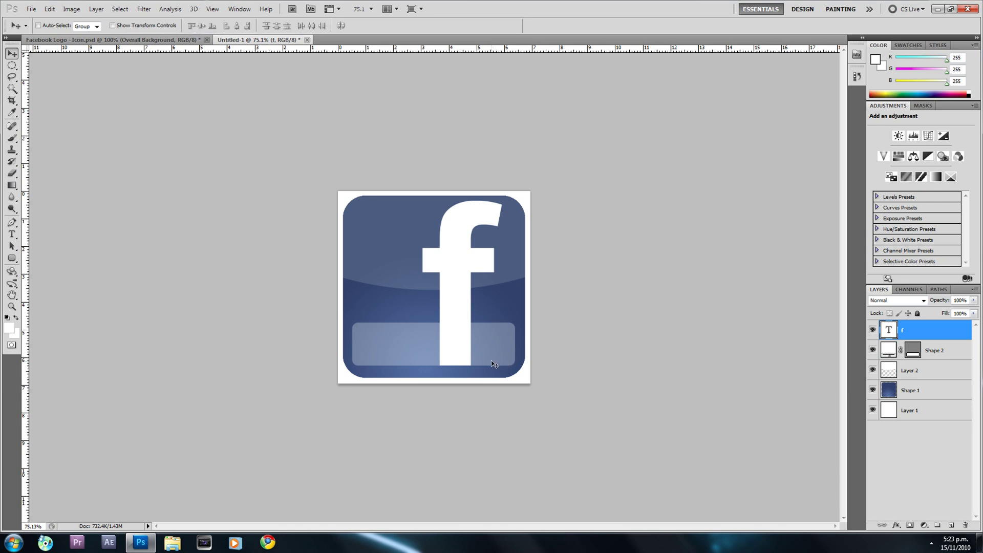
key(Right)
key(Right)
key(Right)
key(Right)
key(Right)
key(Right)
key(Right)
key(Right)
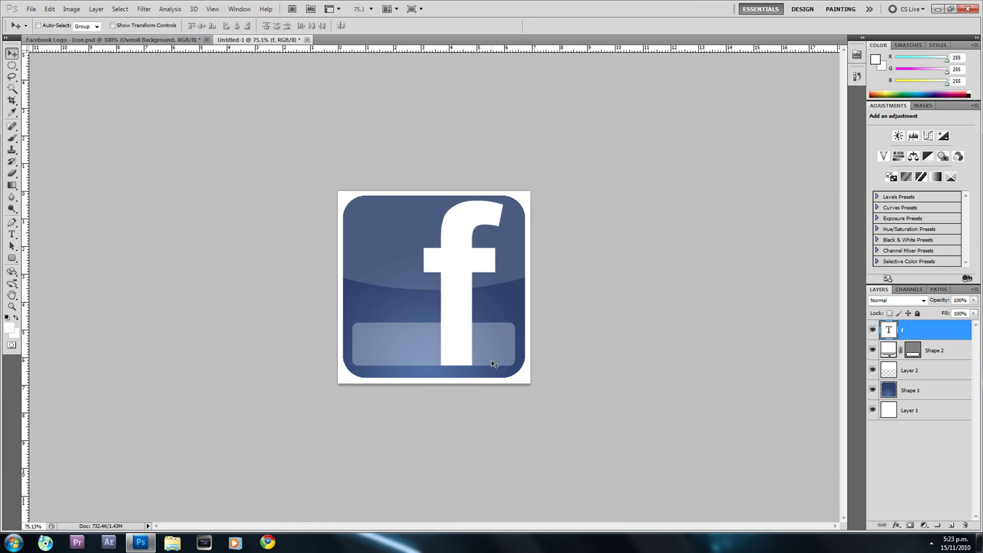
key(Right)
key(Right)
key(Right)
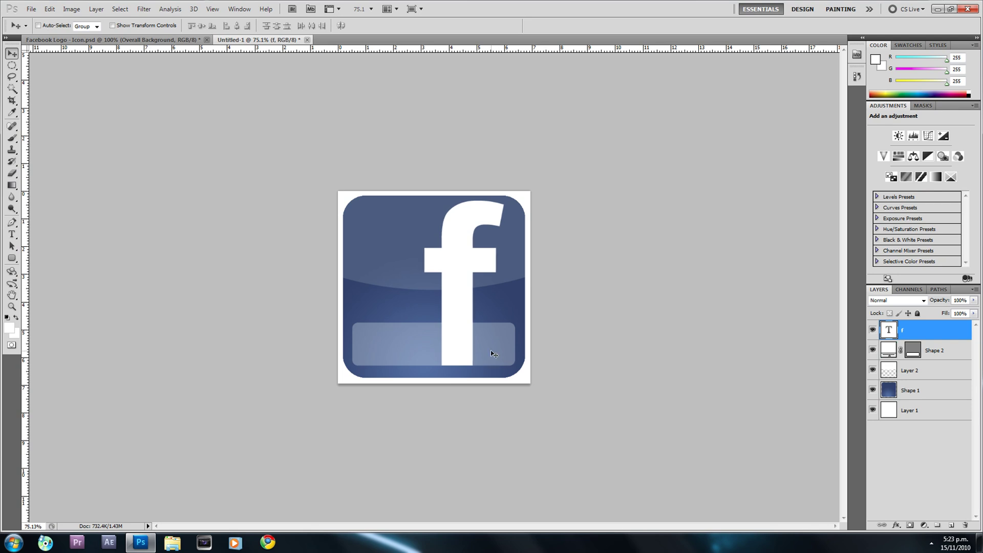
key(Right)
key(Right)
key(Right)
key(Right)
key(Right)
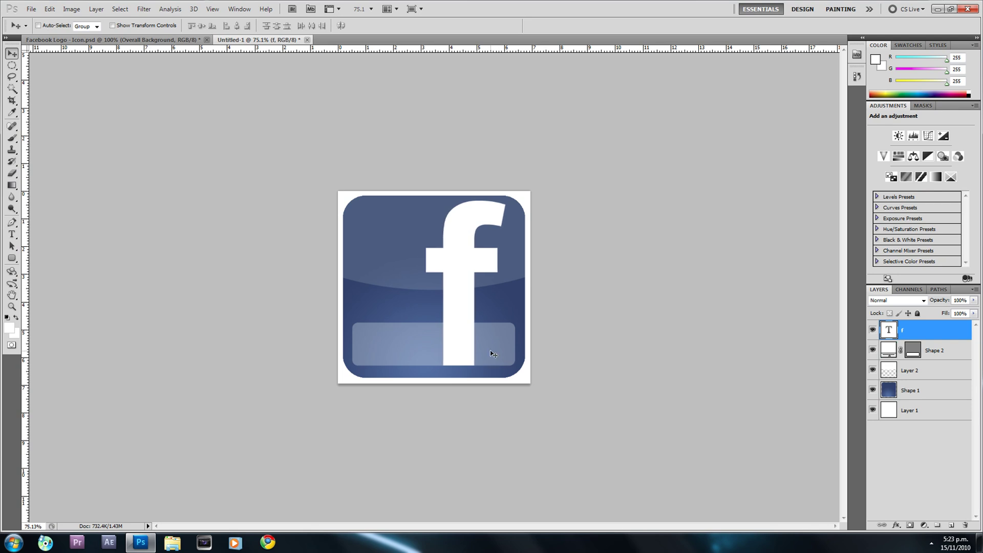
key(Left)
key(Left)
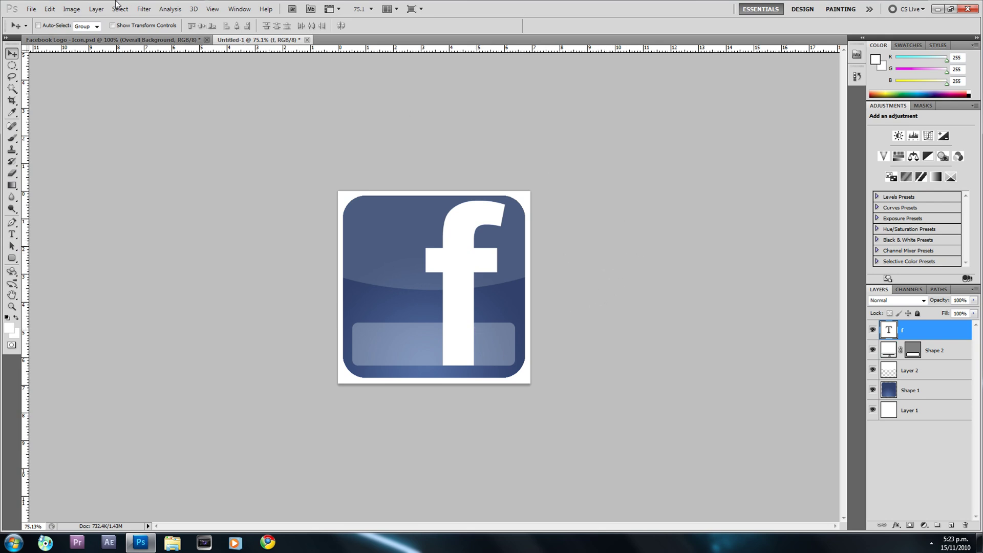
click(72, 10)
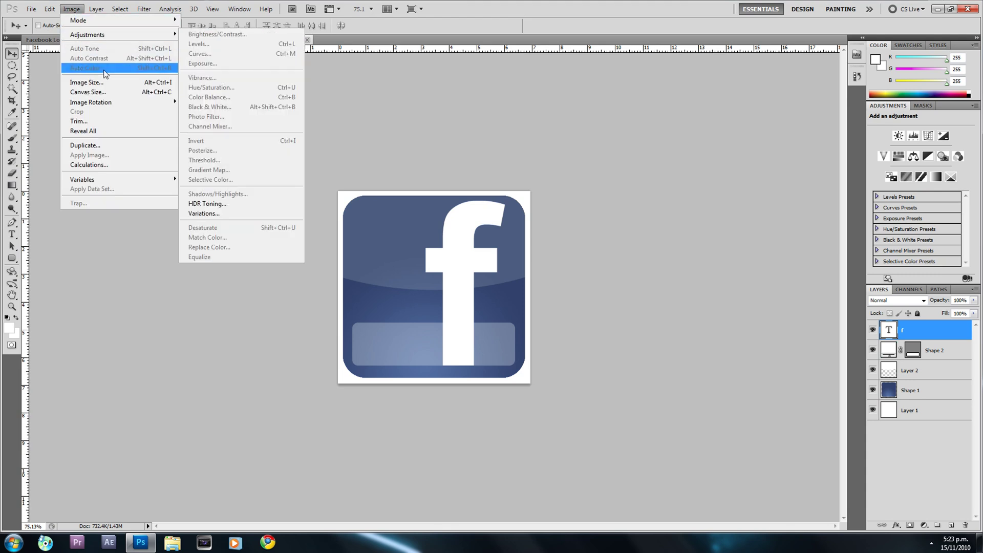
Step: Resize the image from 500 to 64 × 64 pixels with constrained proportions
click(128, 83)
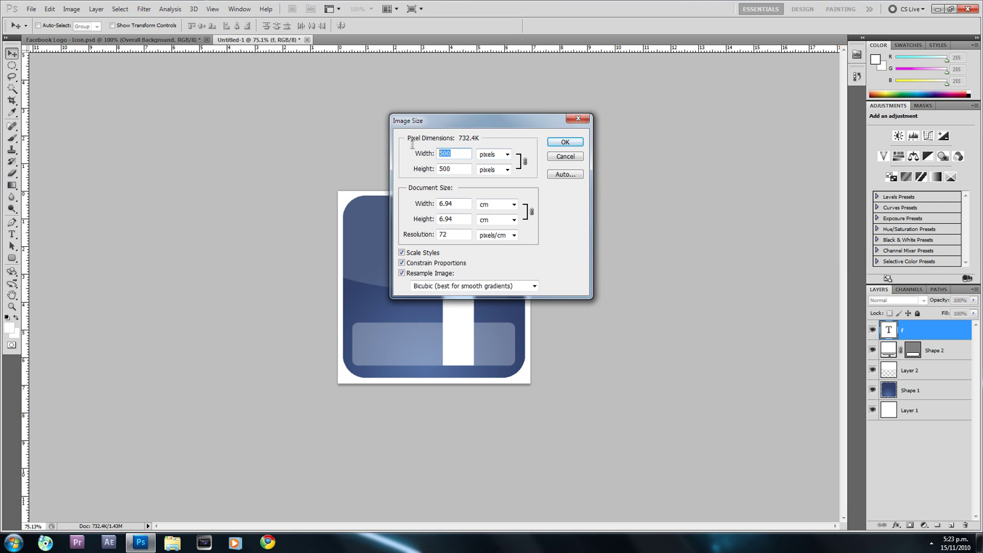
text(63)
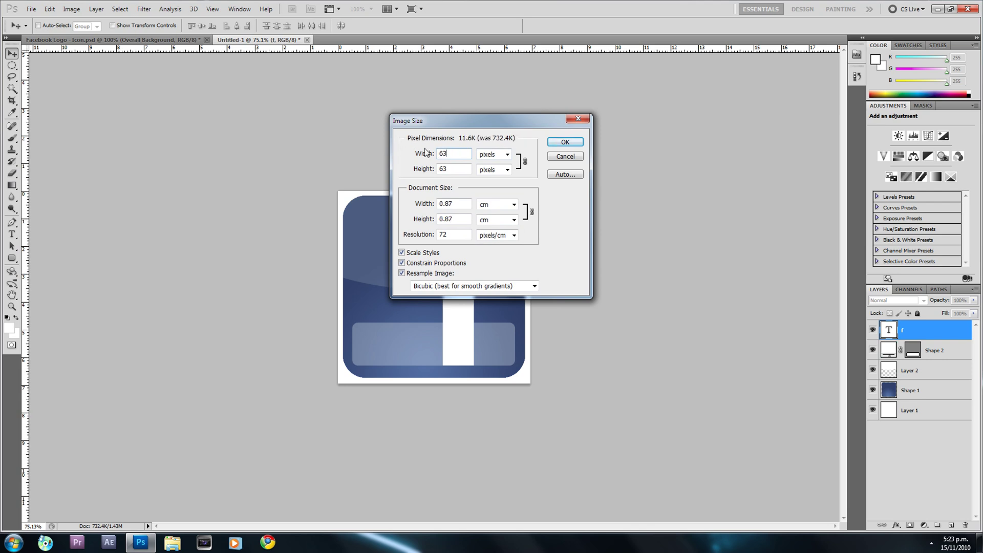
key(BackSpace)
text(4)
click(573, 144)
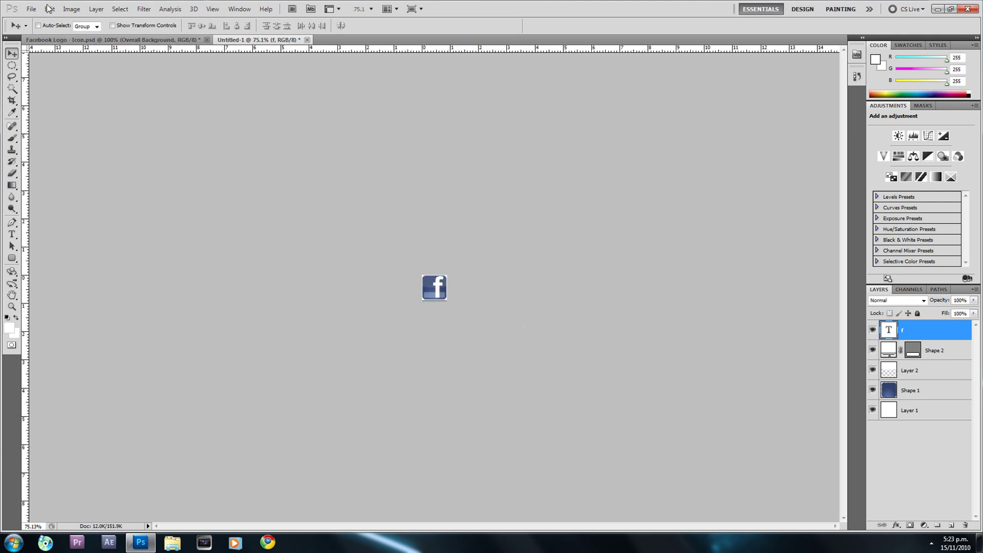
click(31, 8)
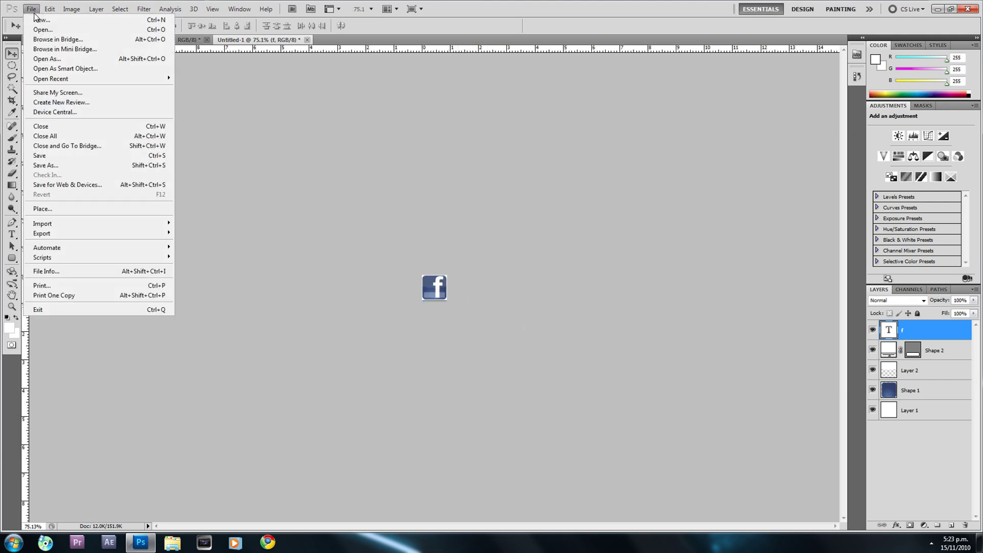
Step: Save the icon to the Desktop as Untitled-1 in JPEG format at High quality
click(65, 164)
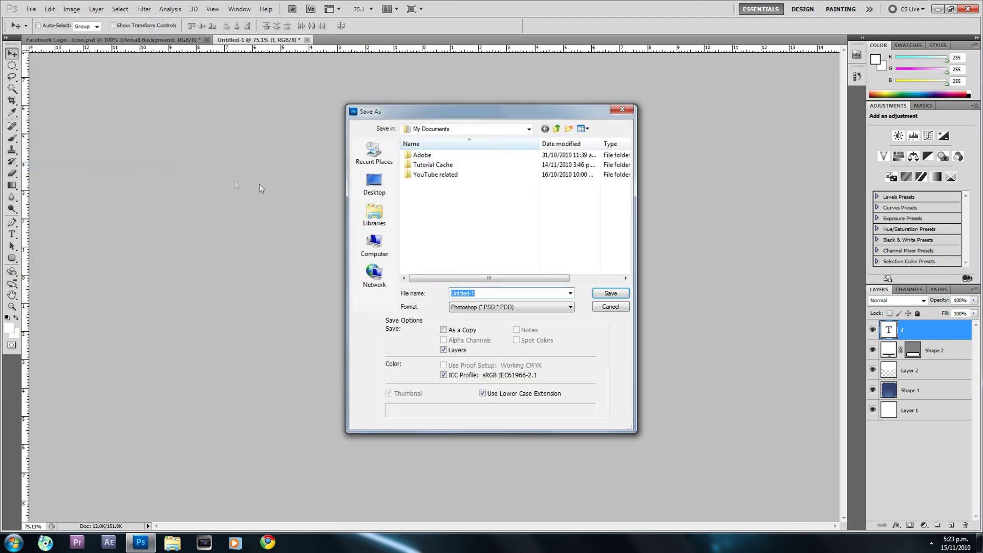
click(375, 183)
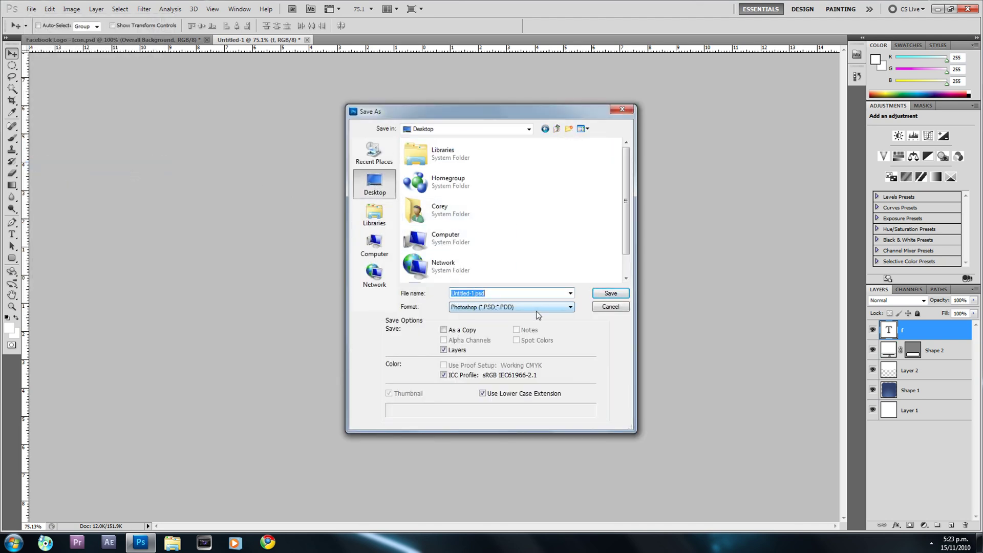
click(537, 310)
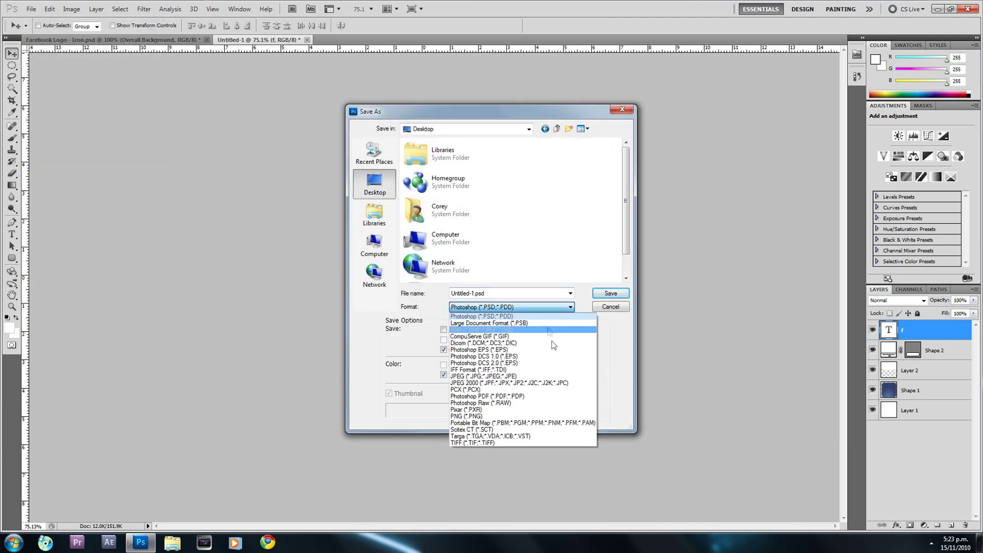
click(542, 377)
click(611, 293)
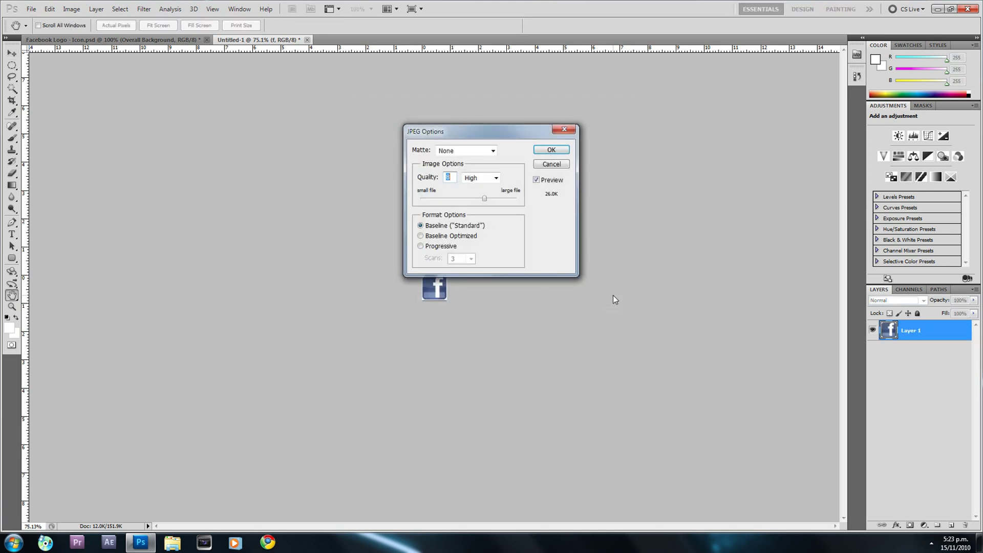
click(552, 153)
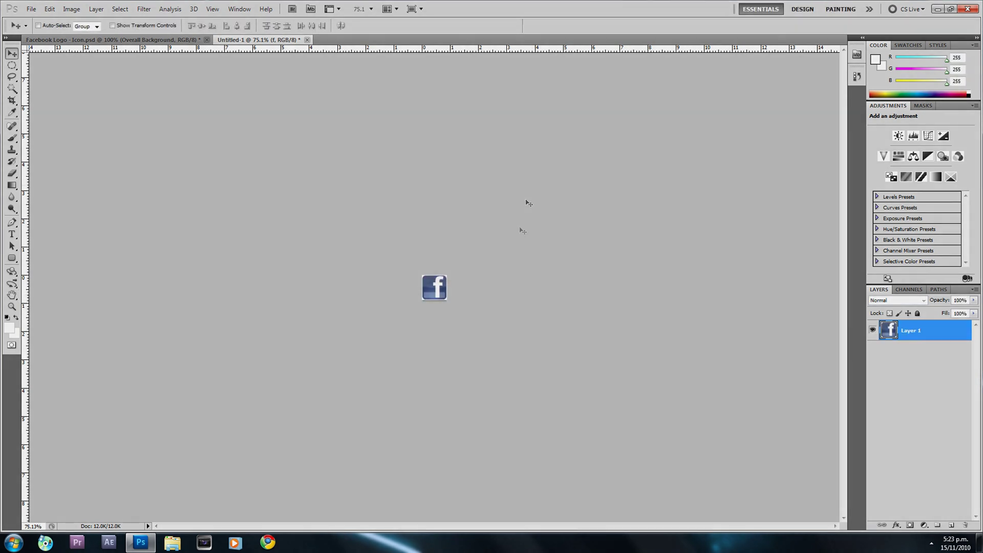